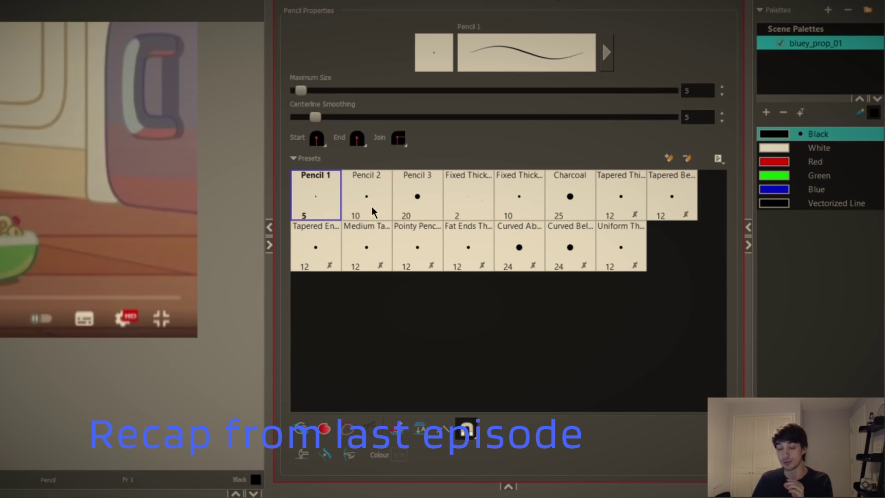
pyautogui.click(624, 247)
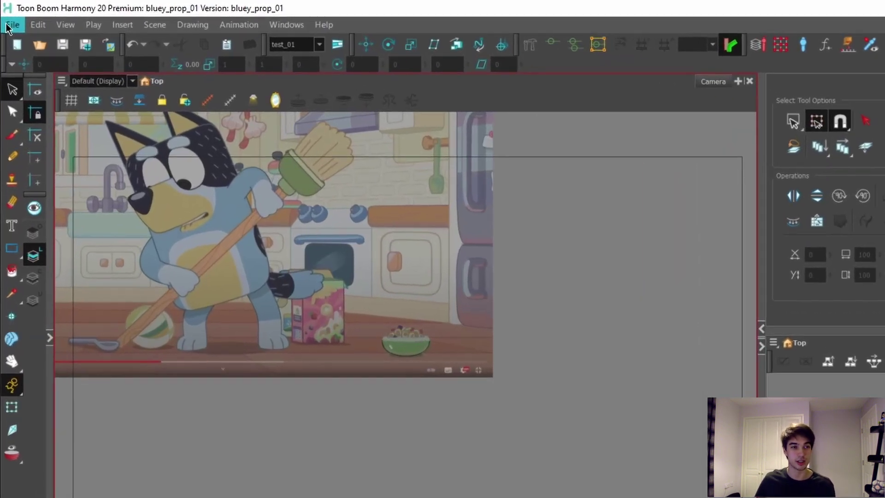
# Set up an image import of chair_01.jpg on a single layer named chair_01, converted to a Toon Boom vector drawing.
pyautogui.click(8, 17)
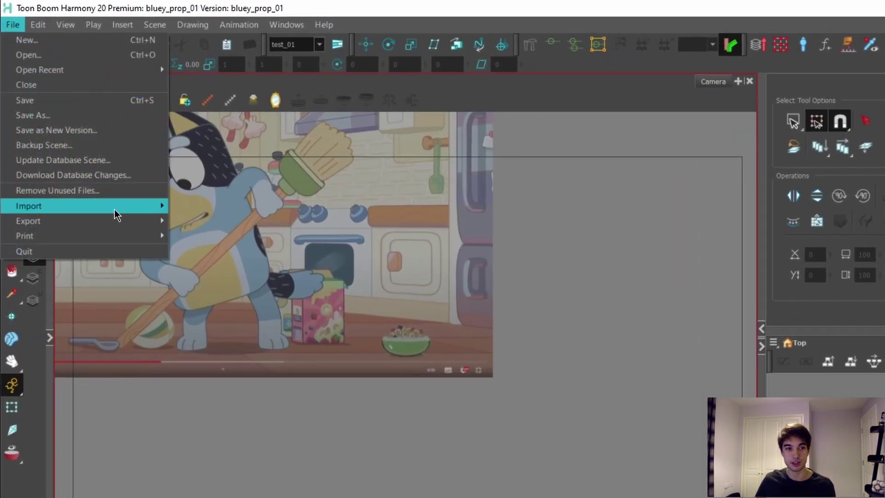
pyautogui.moveTo(111, 143)
pyautogui.click(193, 223)
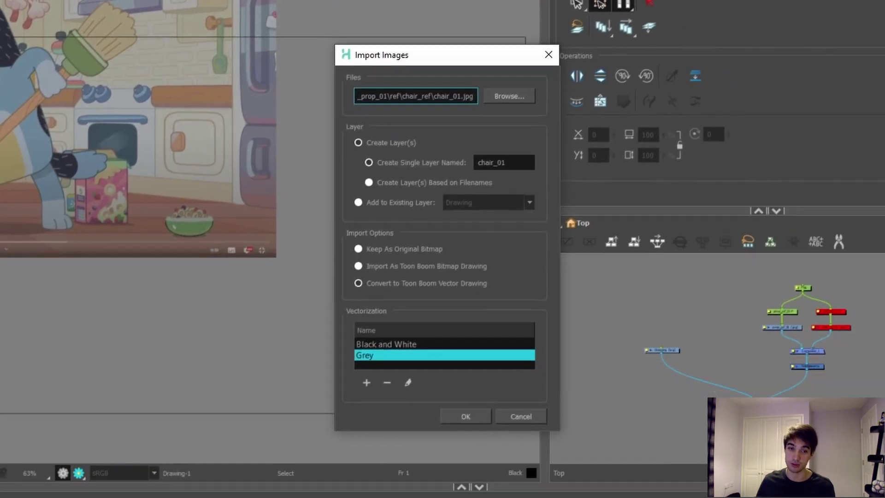
pyautogui.click(358, 249)
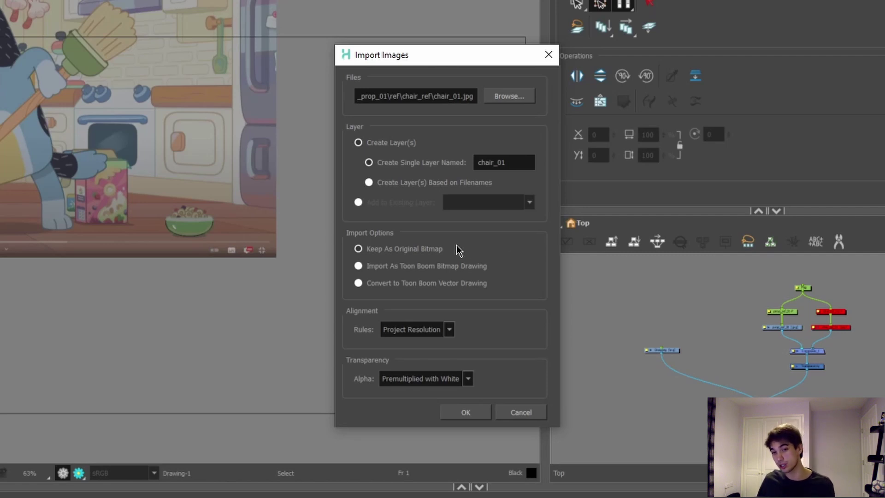
pyautogui.click(355, 283)
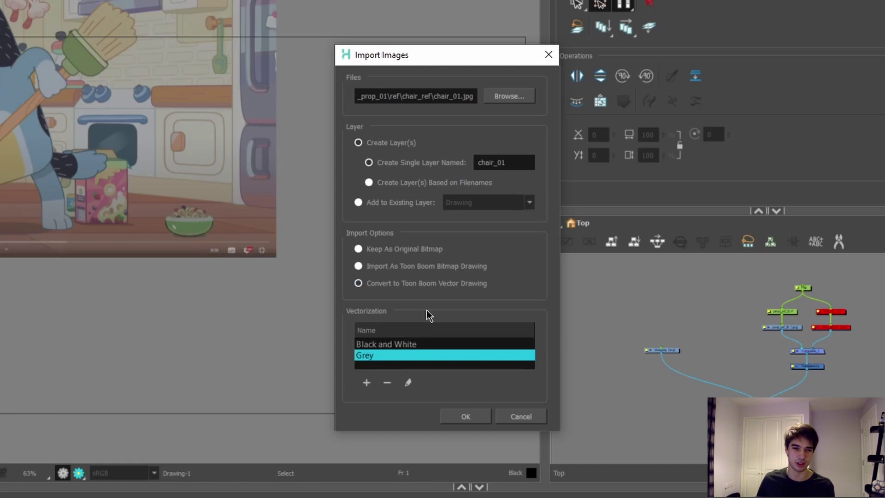
# Import the chair image with the Grey vectorization preset using Colour as Texture, and recover the missing texture colours.
pyautogui.click(409, 382)
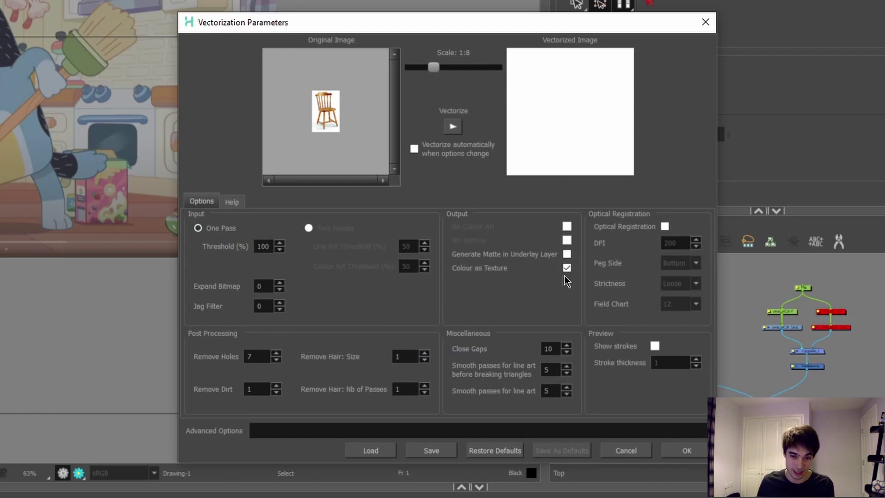
pyautogui.click(682, 454)
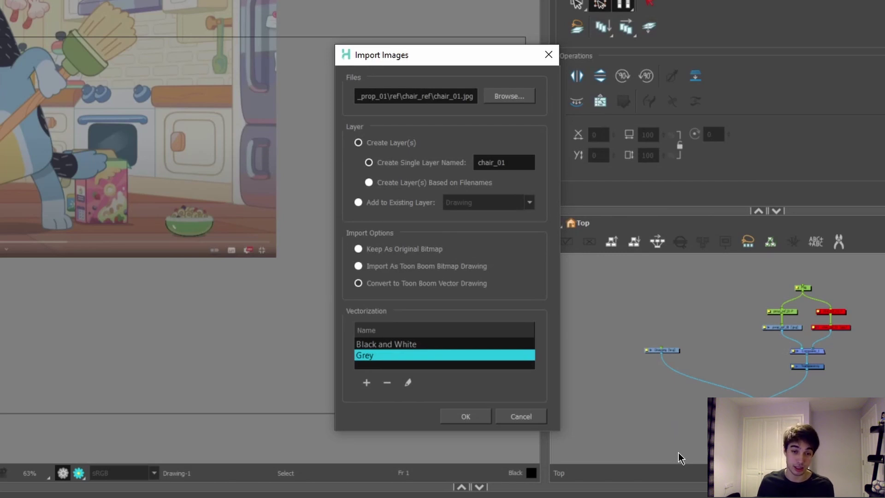
pyautogui.click(463, 418)
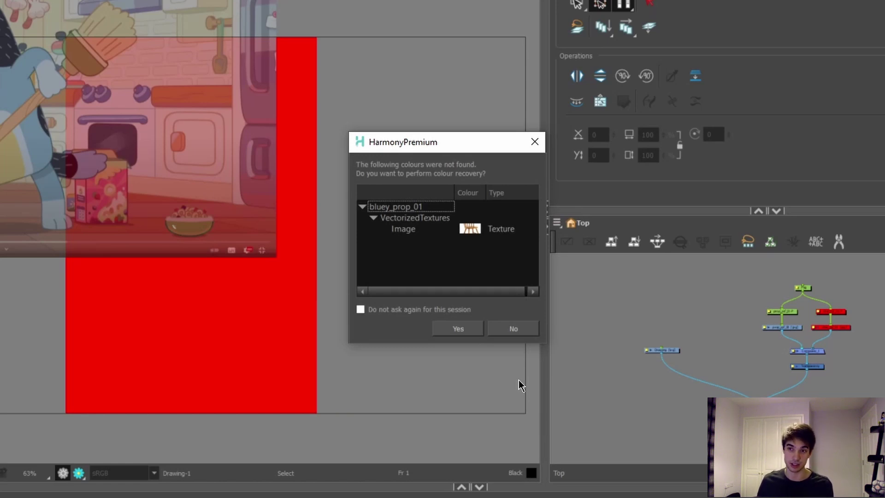
pyautogui.click(458, 328)
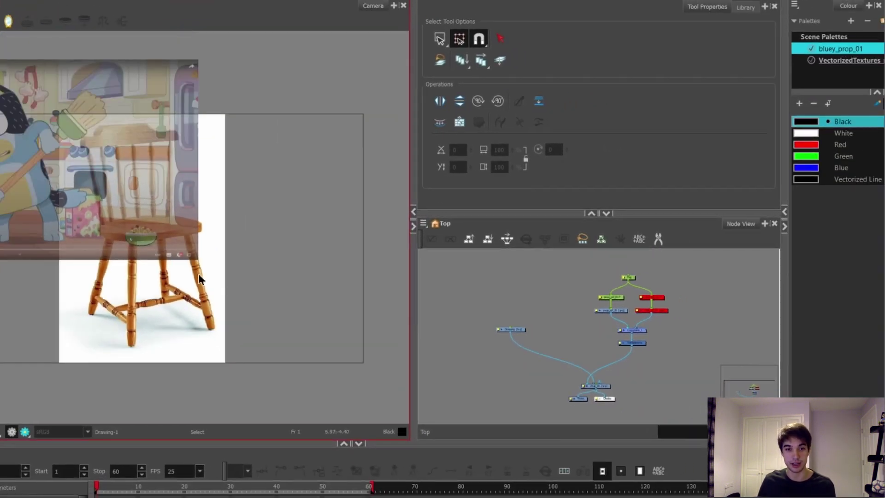
# Disable the prop_ref_01 and Drawing nodes with their reference peg so that only the chair image shows.
pyautogui.scroll(3, 620, 325)
pyautogui.moveTo(573, 271); pyautogui.dragTo(592, 310)
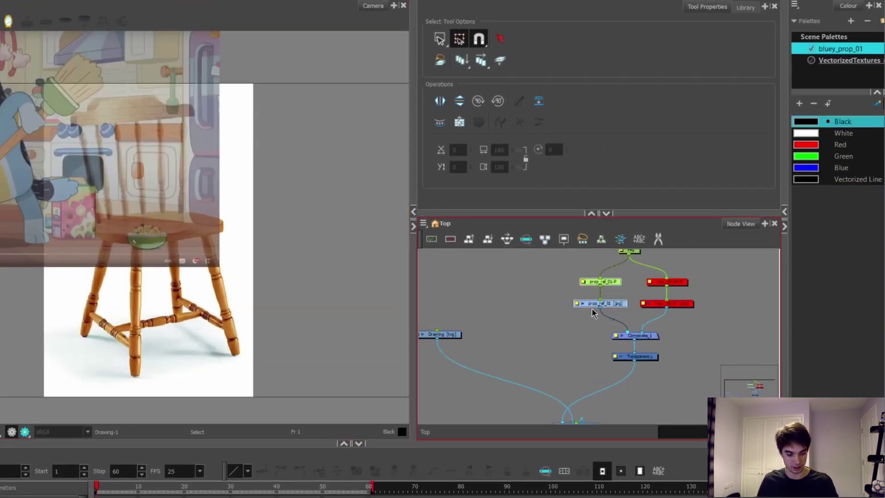
pyautogui.press('d')
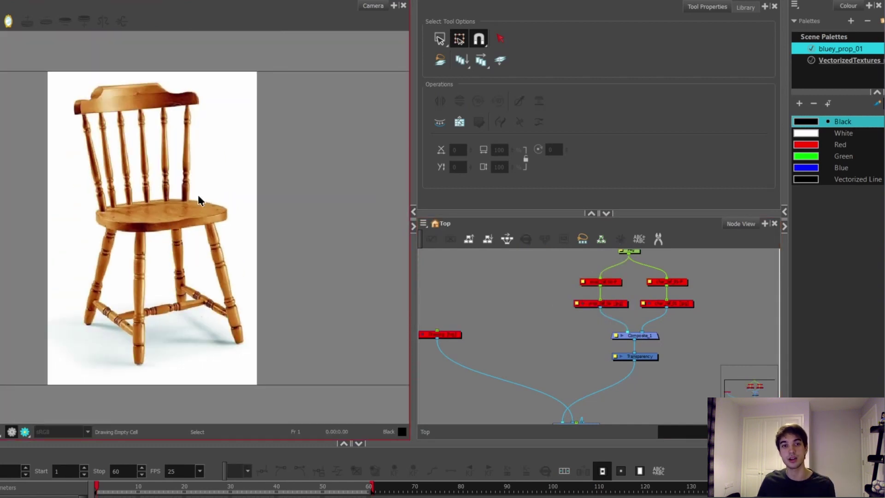
# Connect the chair_01 node to Composite_1 beside the other reference nodes and give it a parent peg.
pyautogui.scroll(-2, 620, 353)
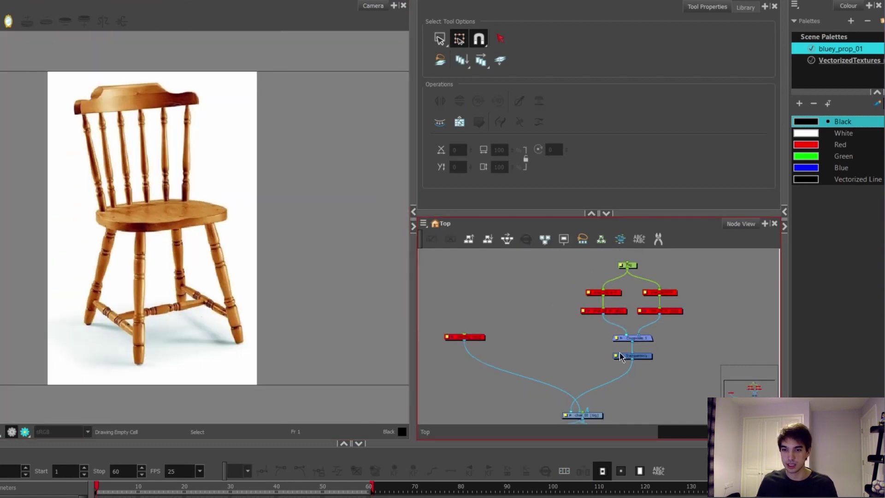
pyautogui.scroll(3, 552, 313)
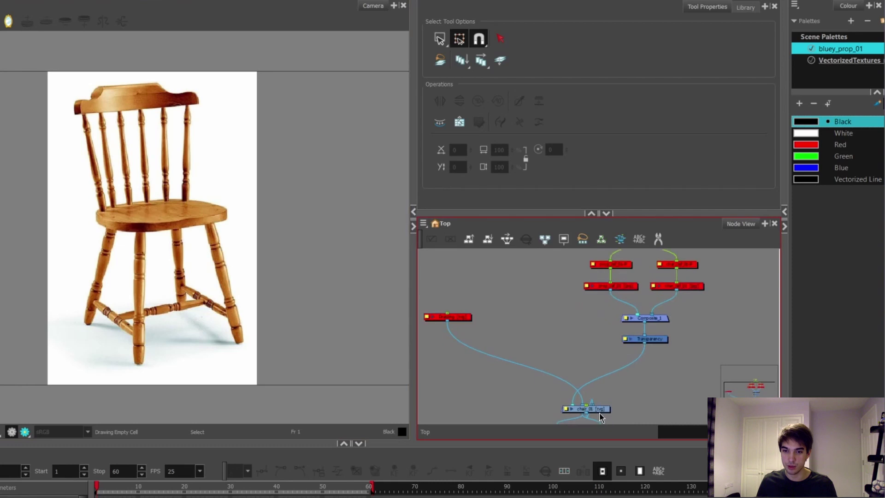
pyautogui.moveTo(590, 406); pyautogui.dragTo(570, 285)
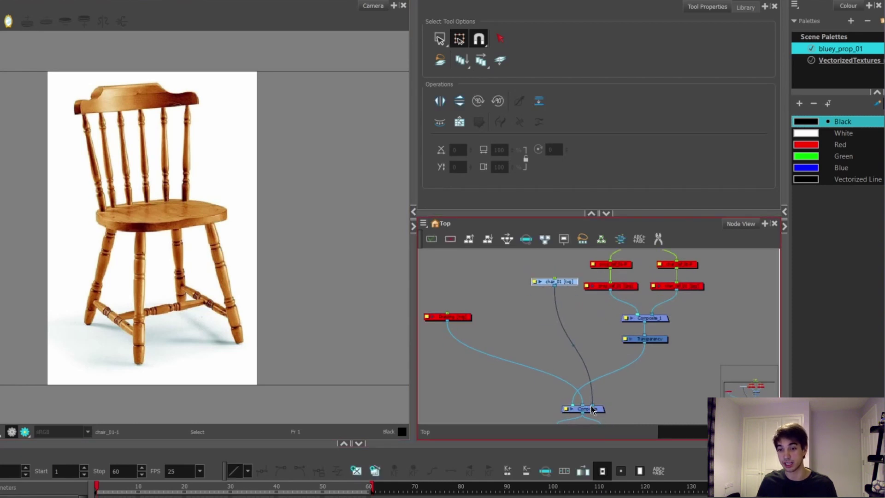
pyautogui.moveTo(592, 405); pyautogui.dragTo(624, 313)
pyautogui.scroll(-2, 568, 399)
pyautogui.scroll(2, 566, 321)
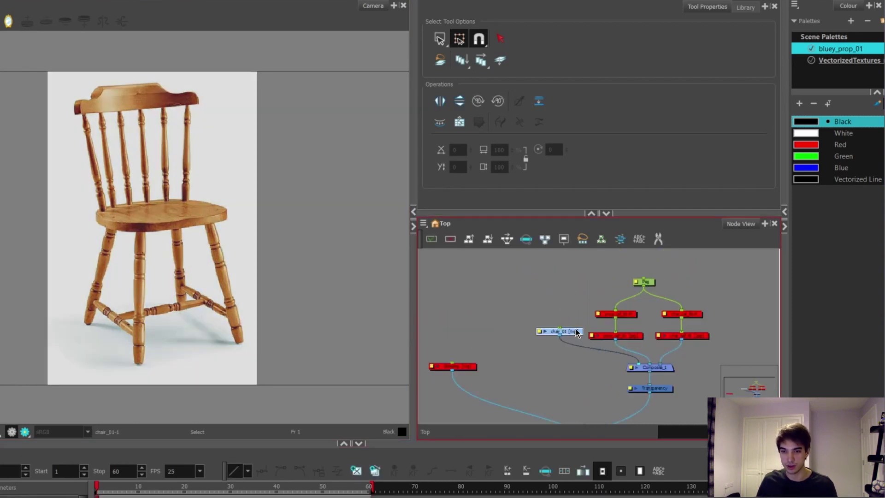
pyautogui.moveTo(575, 328); pyautogui.dragTo(567, 334)
pyautogui.hotkey('ctrl', 'p')
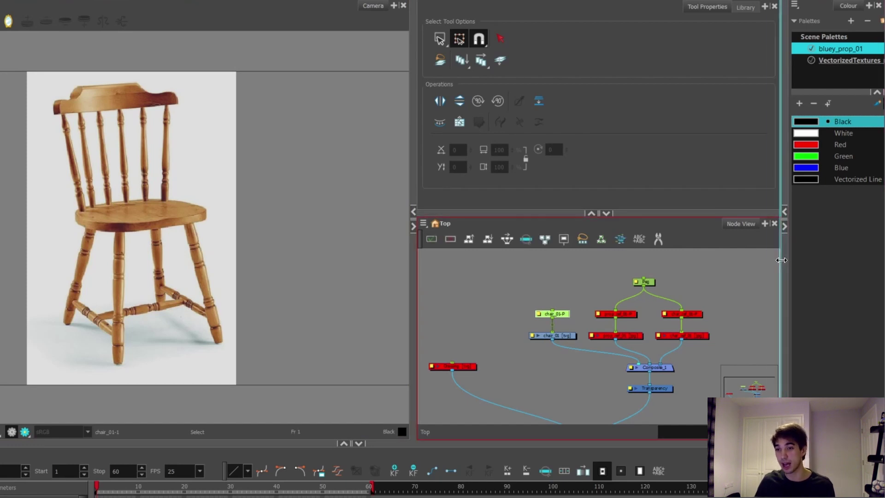
# Widen the Colour view and inspect the Image texture swatch in VectorizedTextures_rec, then return to the bluey_prop_01 palette.
pyautogui.moveTo(782, 261); pyautogui.dragTo(755, 260)
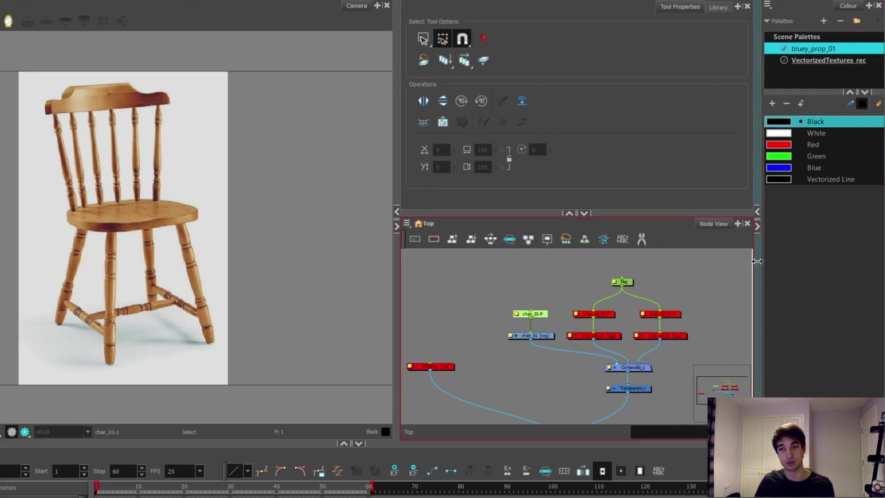
pyautogui.click(819, 62)
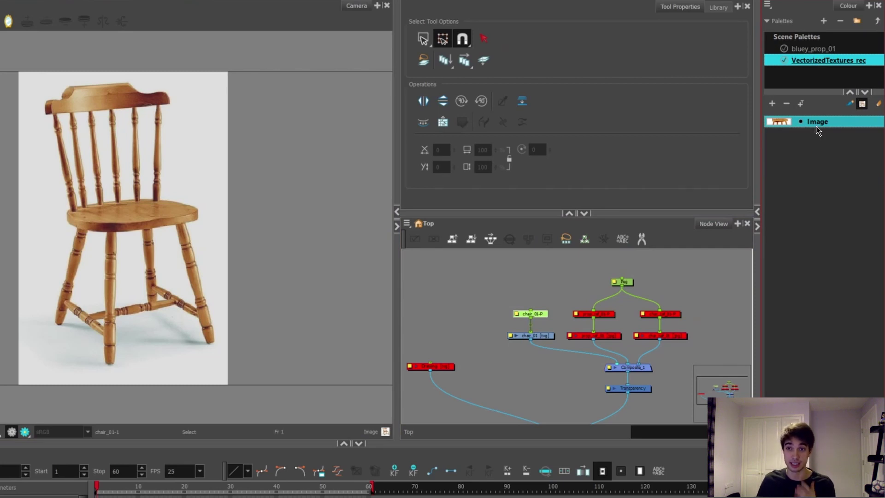
pyautogui.doubleClick(782, 123)
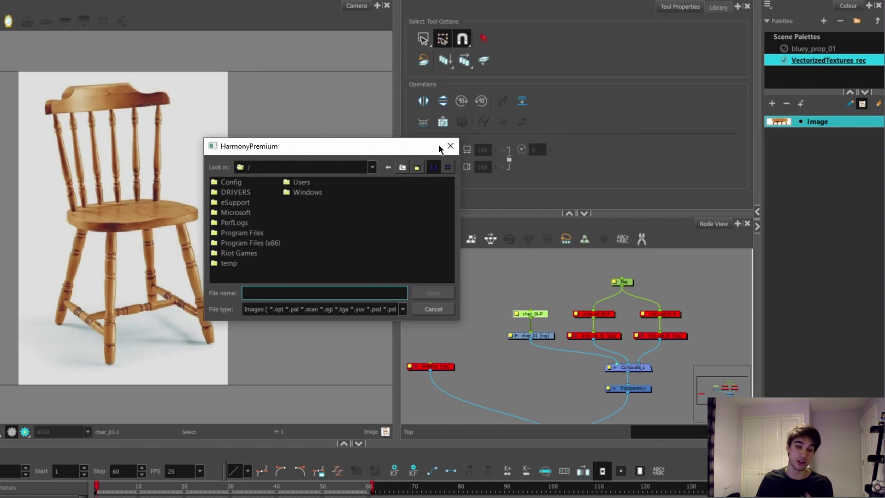
pyautogui.click(451, 147)
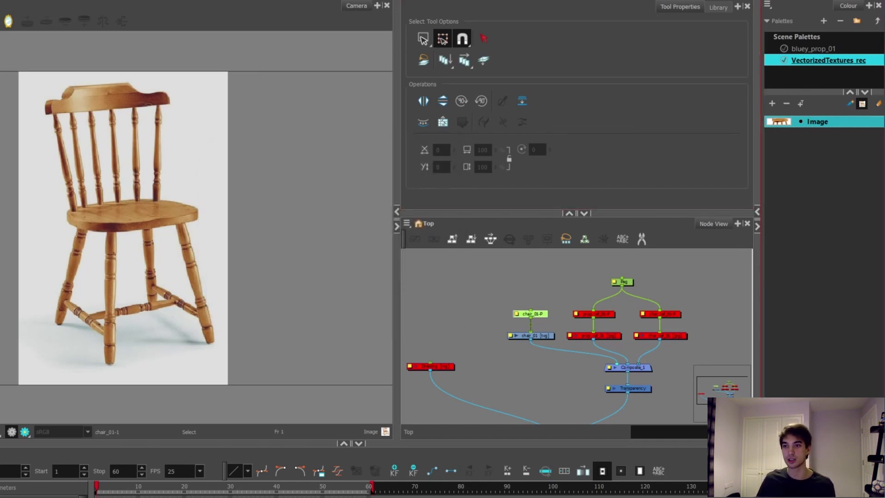
pyautogui.click(806, 51)
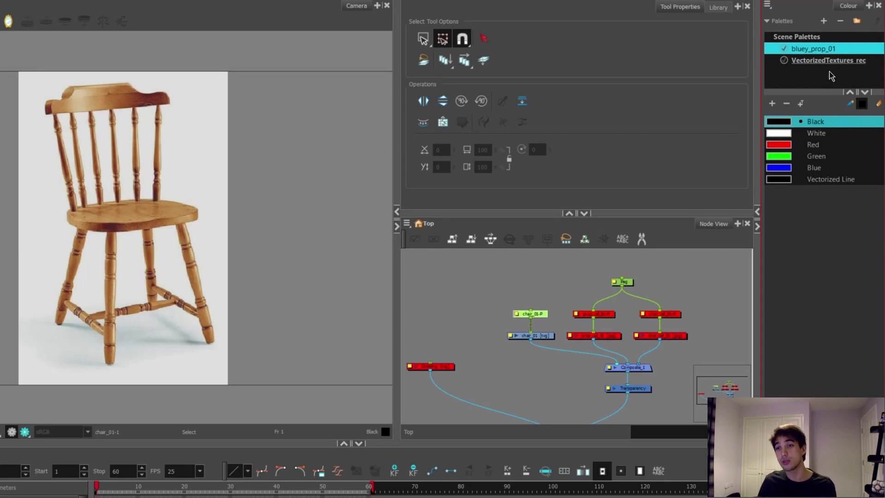
pyautogui.rightClick(845, 49)
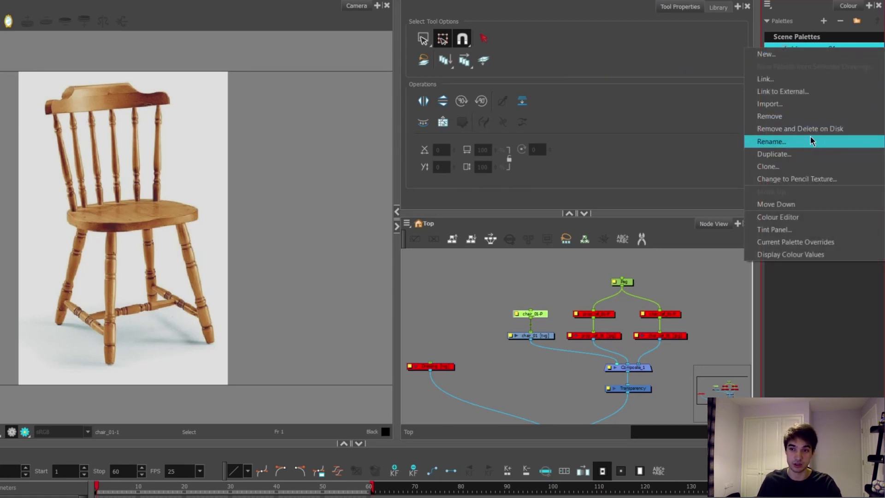
pyautogui.click(810, 313)
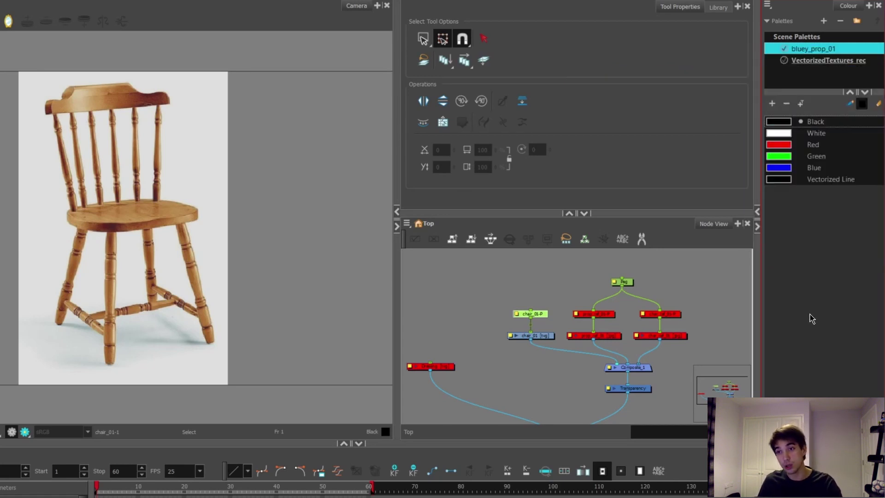
pyautogui.click(828, 21)
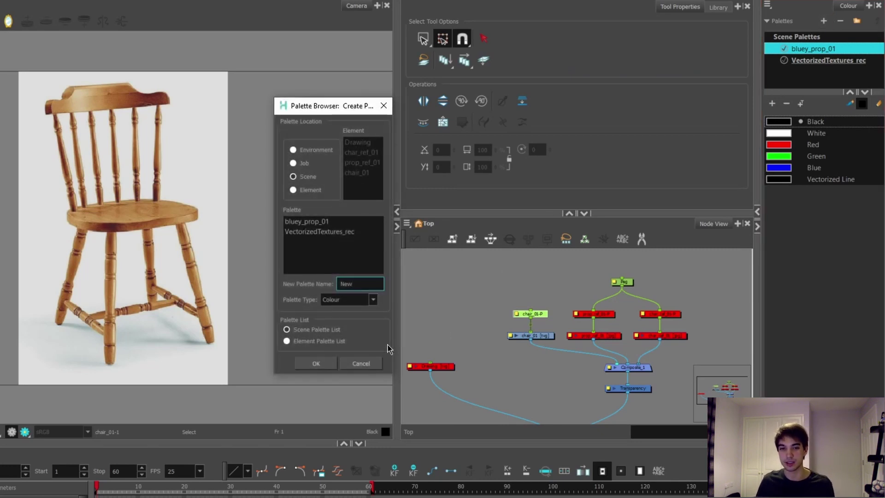
pyautogui.click(361, 364)
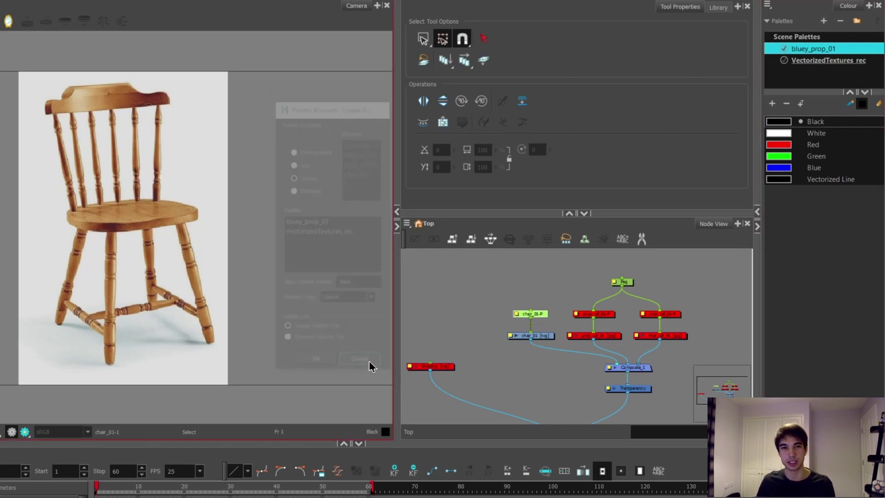
# Delete the Red, Green, Blue and Vectorized Line swatches from the bluey_prop_01 palette.
pyautogui.click(829, 147)
pyautogui.press('Delete')
pyautogui.press('Delete')
pyautogui.press('Delete')
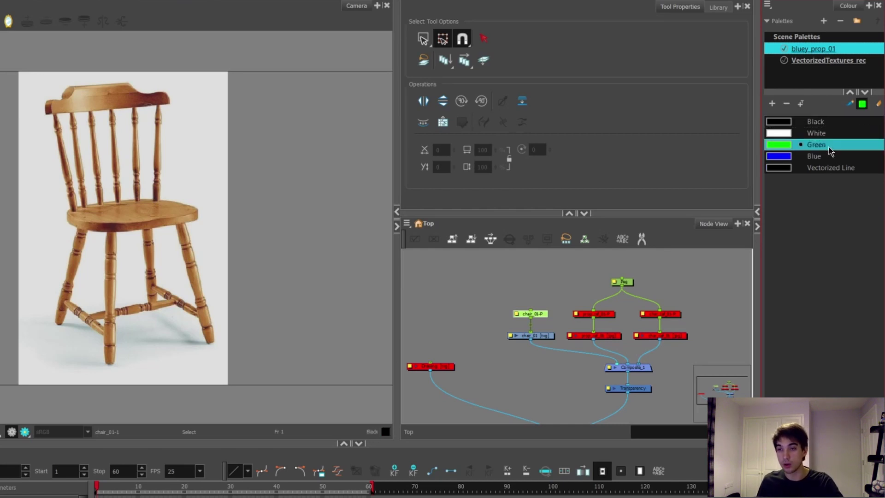
pyautogui.press('Delete')
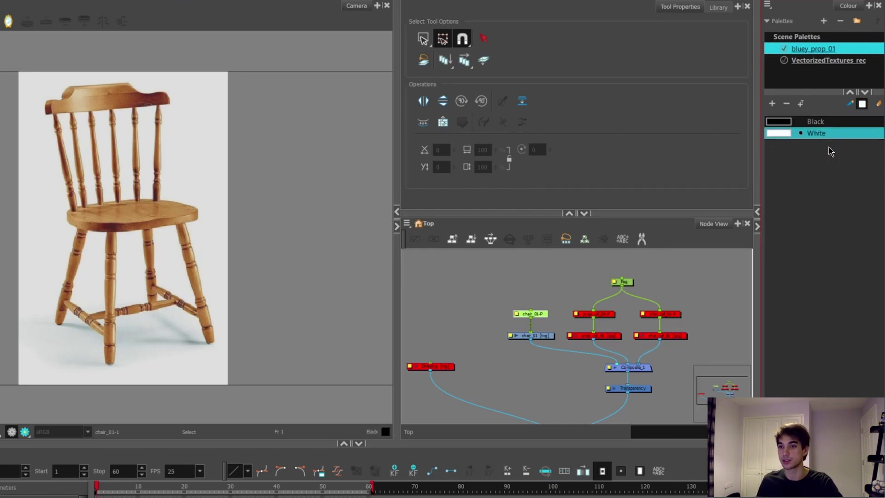
# Add a swatch named chair_col_01 to the bluey_prop_01 palette and set its colour to the light brown RGB 171, 134, 98.
pyautogui.click(772, 104)
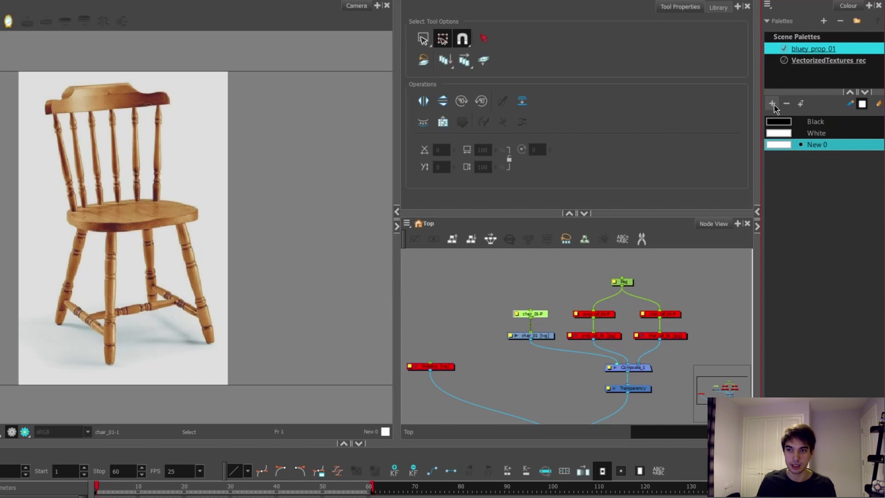
pyautogui.doubleClick(825, 145)
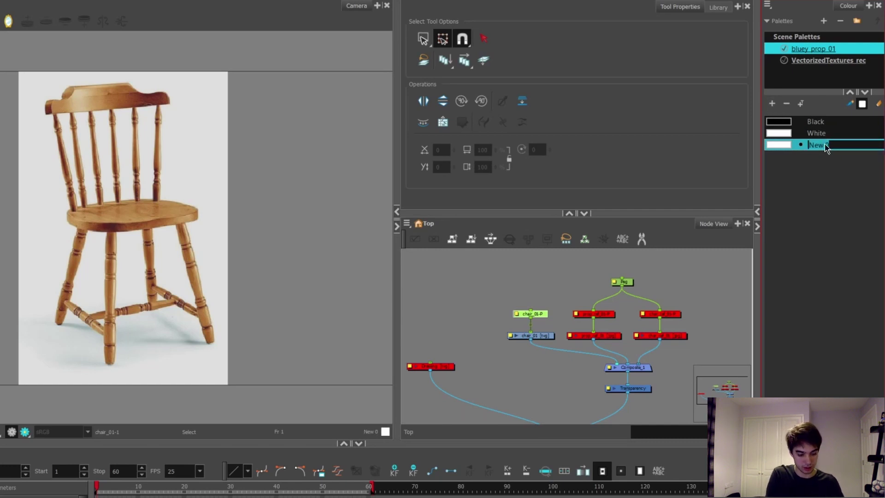
pyautogui.write('Chair_col_01')
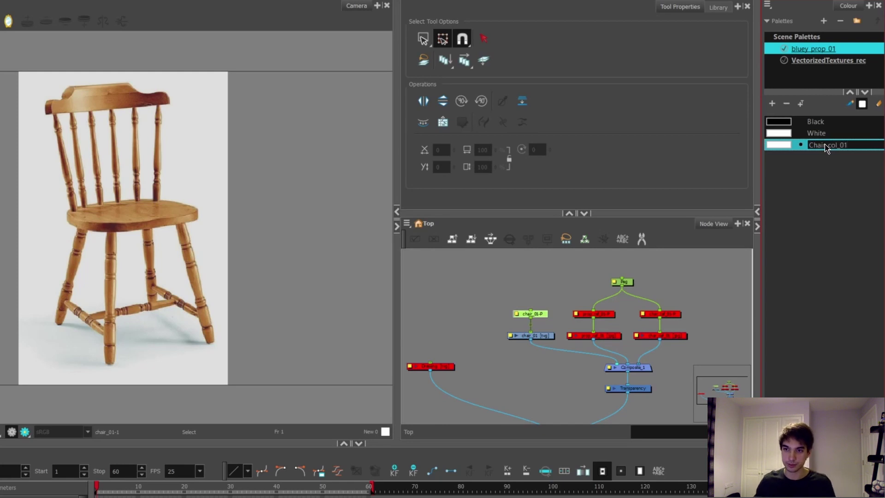
pyautogui.press('Return')
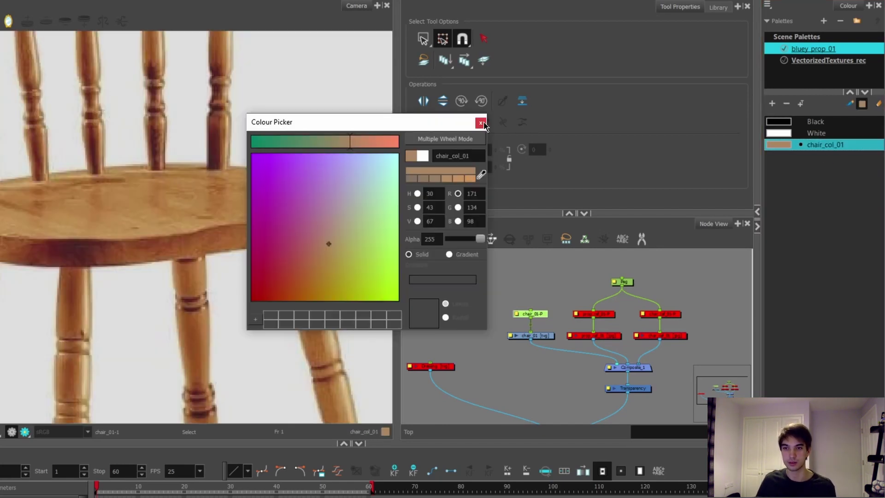
pyautogui.click(481, 123)
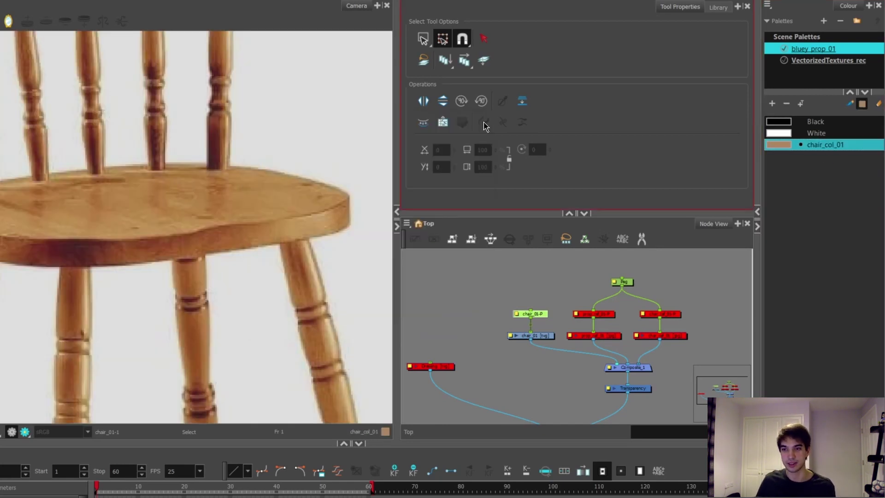
# Add another swatch to the bluey_prop_01 palette and name it chair_out.
pyautogui.scroll(-3, 99, 184)
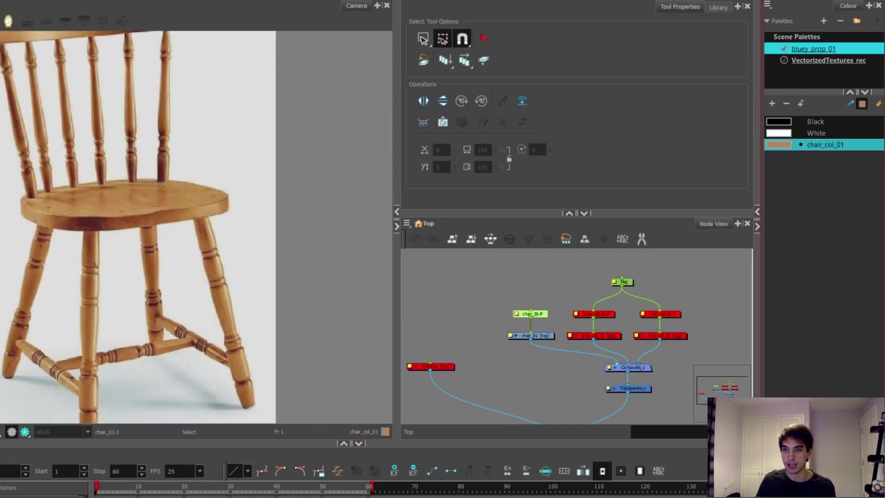
pyautogui.click(836, 181)
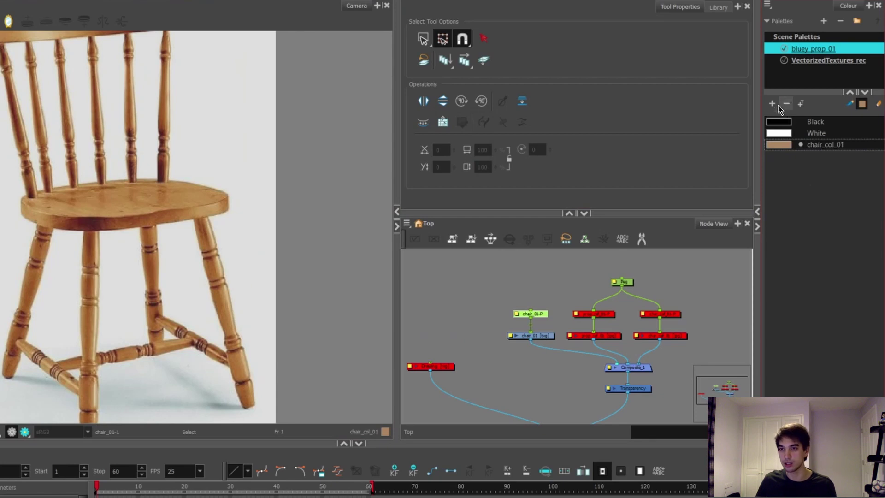
pyautogui.click(773, 103)
pyautogui.doubleClick(825, 157)
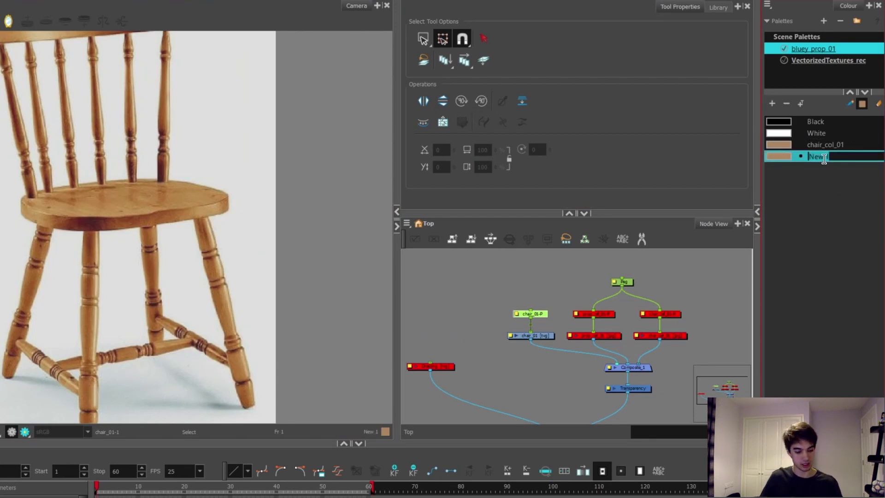
pyautogui.write('Chair_out')
pyautogui.click(816, 158)
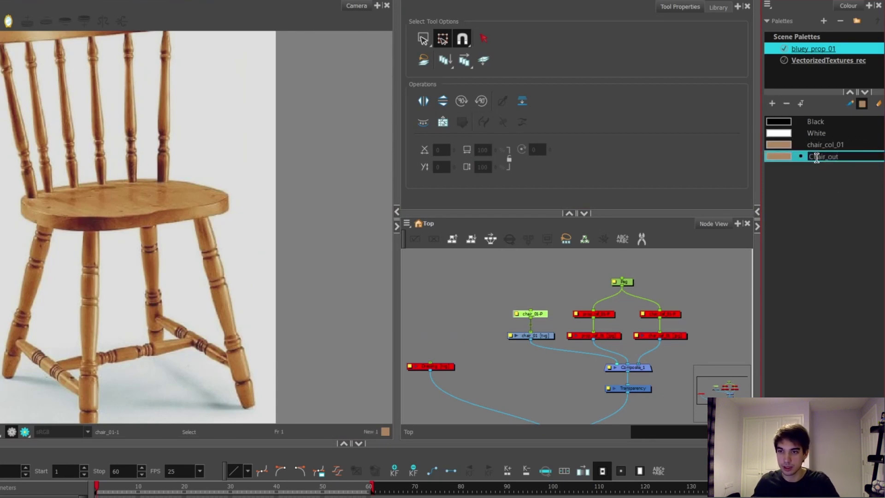
pyautogui.press('BackSpace')
pyautogui.write('c')
pyautogui.click(868, 294)
pyautogui.click(833, 159)
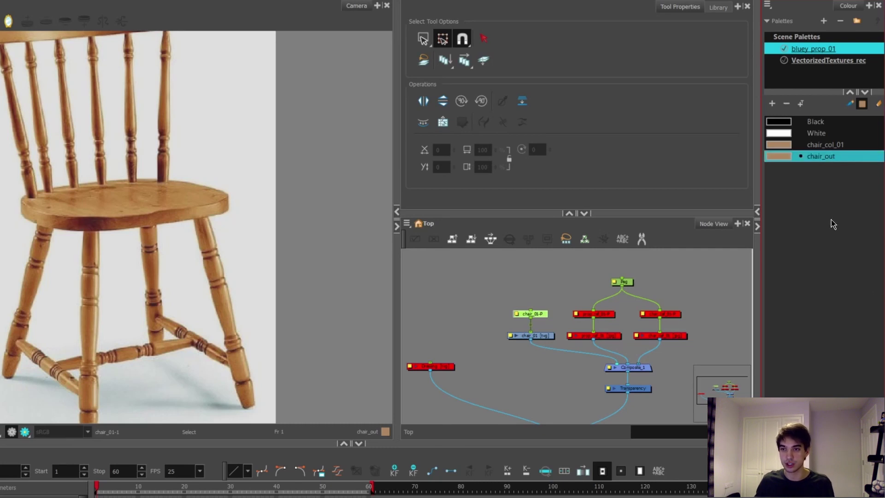
# Set the chair_out swatch to black and add a white swatch named chair_high to the palette.
pyautogui.doubleClick(785, 156)
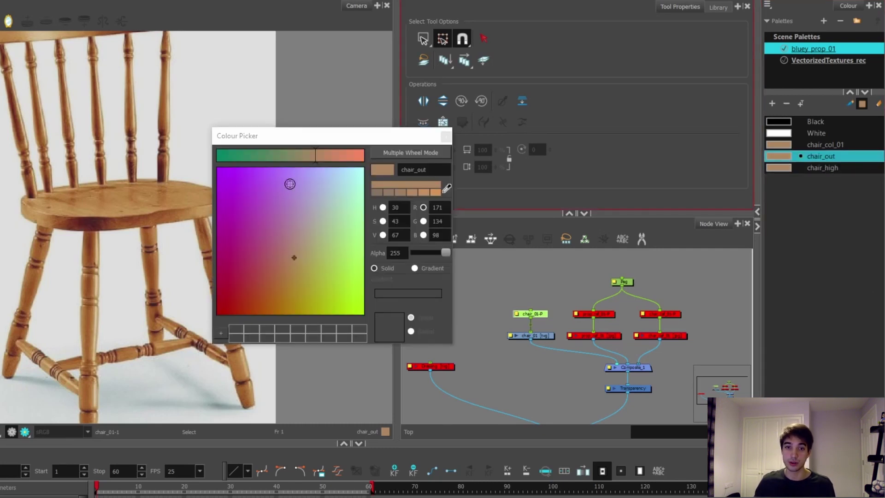
pyautogui.moveTo(259, 204); pyautogui.dragTo(490, 150)
pyautogui.click(341, 153)
pyautogui.moveTo(341, 156); pyautogui.dragTo(119, 178)
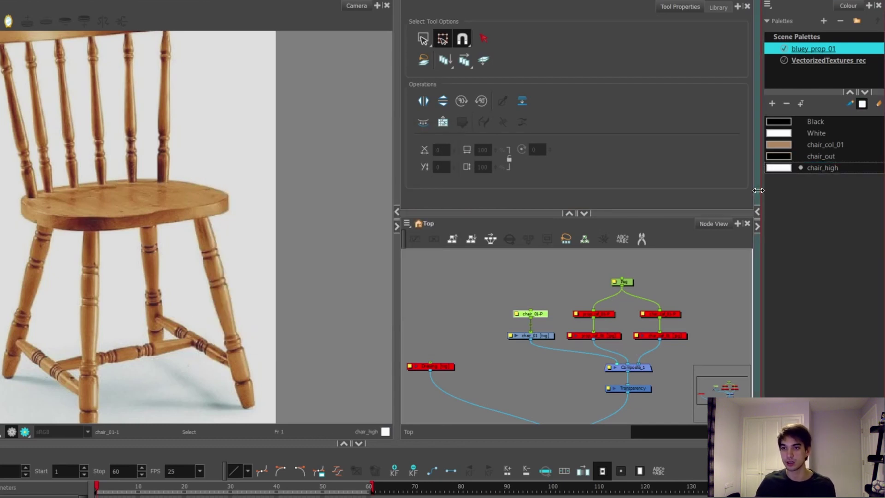
# Widen the Node and Camera views and connect the chair_01-P peg under the references' shared Peg.
pyautogui.moveTo(760, 190); pyautogui.dragTo(789, 187)
pyautogui.scroll(-3, 559, 300)
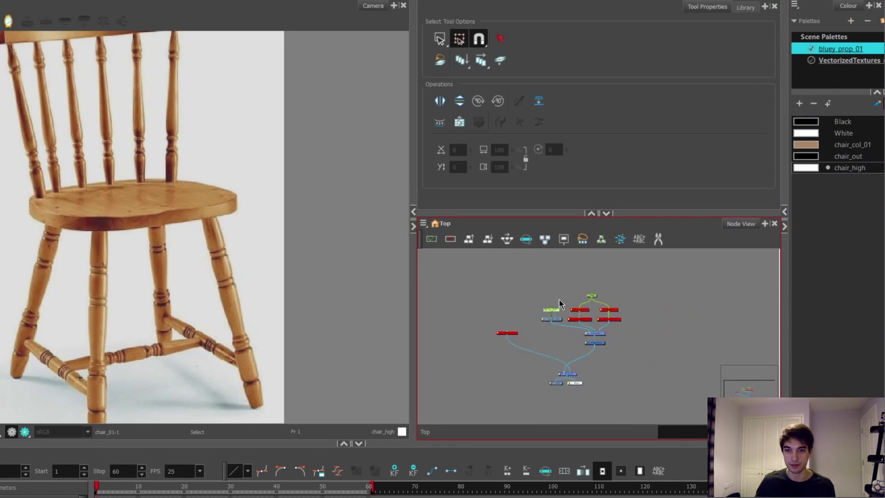
pyautogui.scroll(3, 560, 328)
pyautogui.scroll(-4, 147, 207)
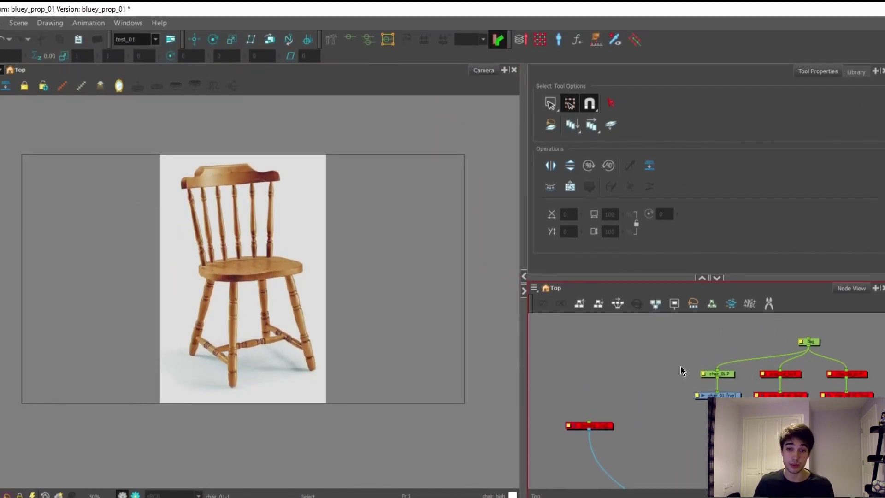
# Flip the chair_01 reference image horizontally and scale it down within the camera frame.
pyautogui.click(718, 374)
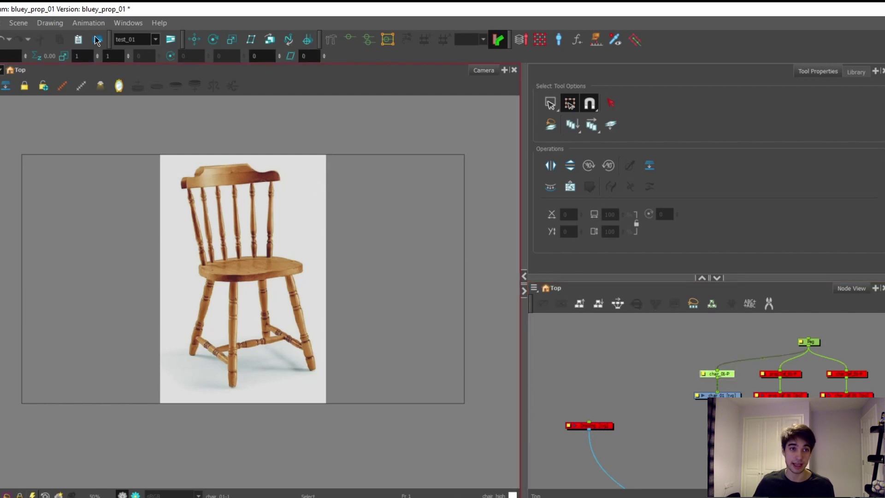
pyautogui.click(50, 23)
pyautogui.moveTo(115, 97)
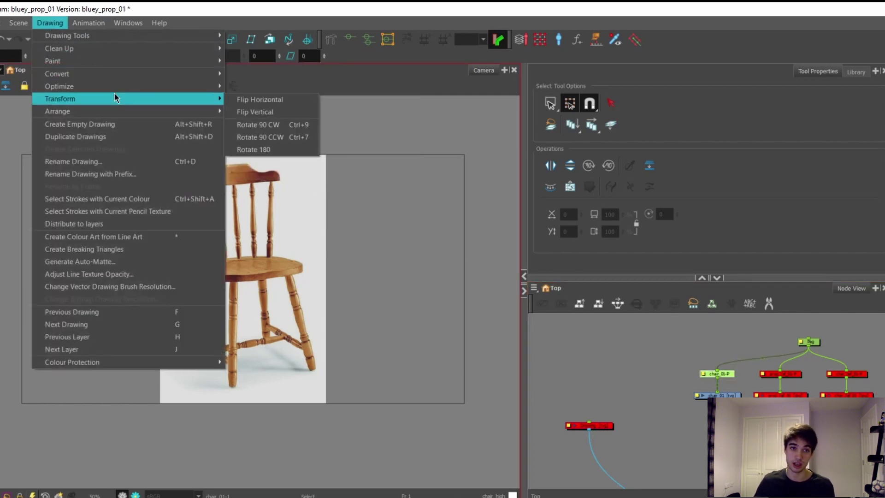
pyautogui.click(280, 102)
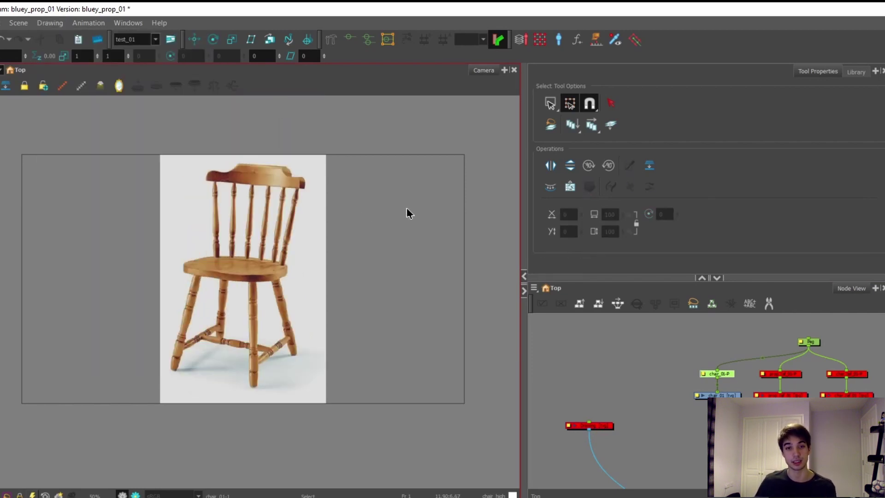
pyautogui.click(664, 395)
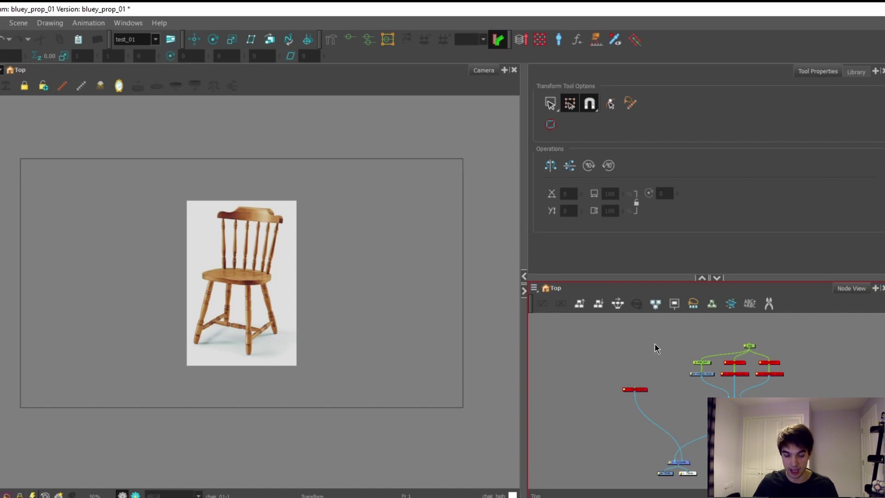
# Add a vector drawing layer named chair_base and place its node beside the reference node group.
pyautogui.scroll(2, 657, 349)
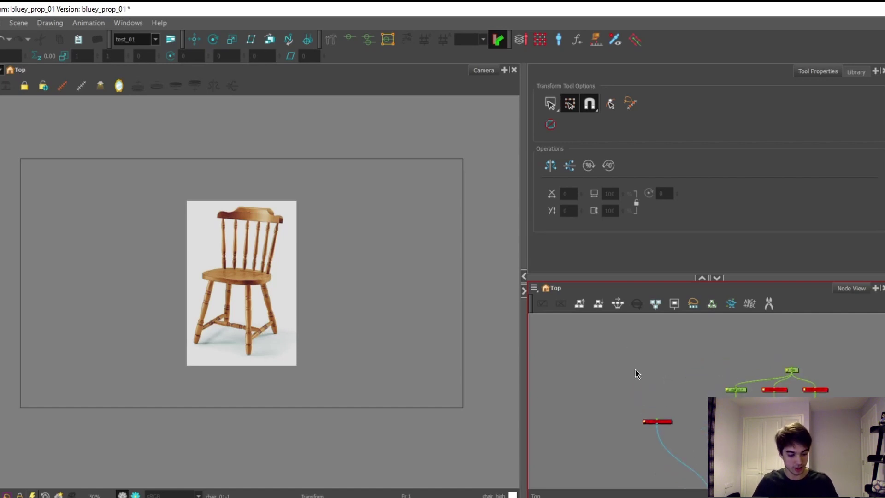
pyautogui.hotkey('ctrl', 'r')
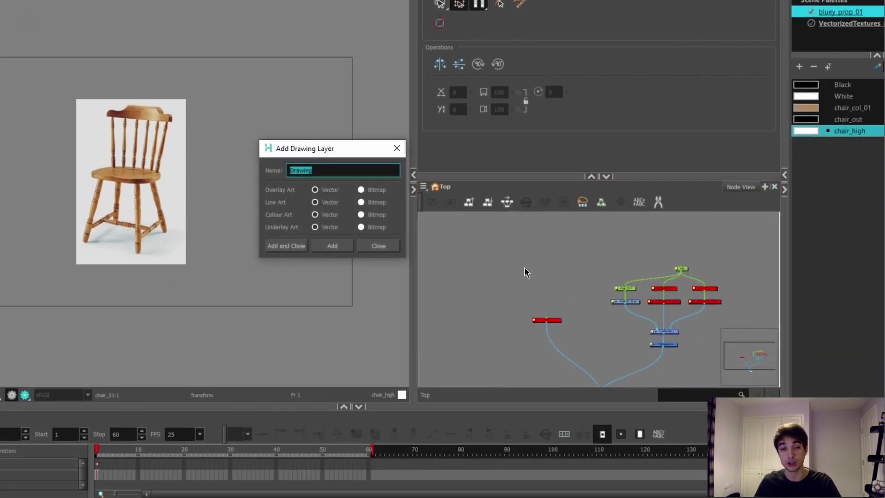
pyautogui.write('chair_base')
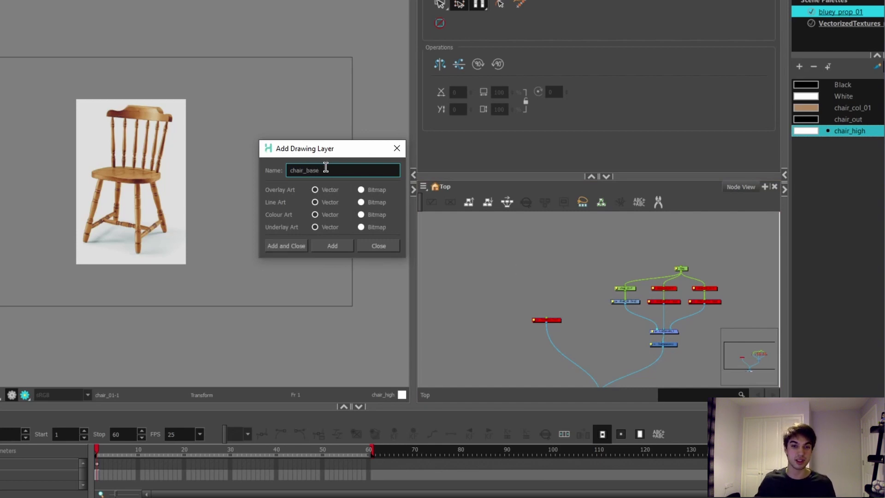
pyautogui.click(284, 247)
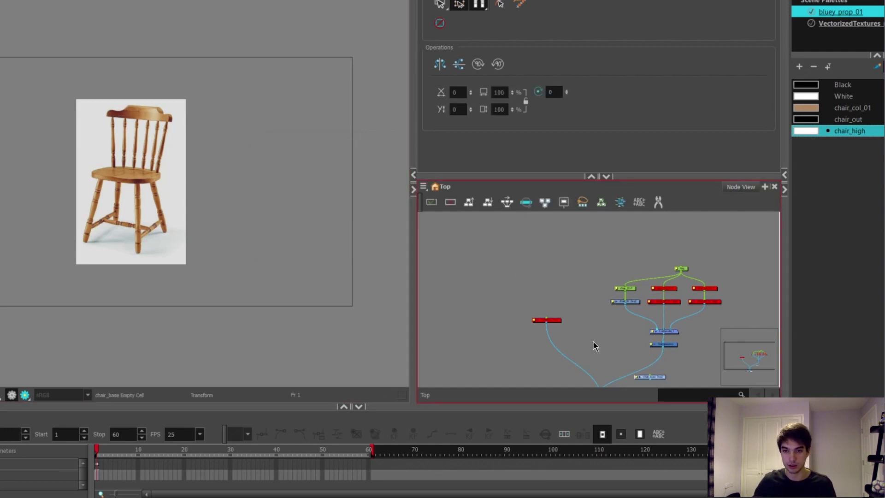
pyautogui.scroll(2, 600, 347)
pyautogui.moveTo(648, 344); pyautogui.dragTo(729, 276)
pyautogui.scroll(-3, 515, 254)
pyautogui.scroll(2, 515, 283)
pyautogui.scroll(-2, 623, 295)
pyautogui.scroll(3, 685, 294)
pyautogui.scroll(3, 560, 294)
# Duplicate the Composite_1 node and place the copy in the empty area beside the reference nodes, near chair_base.
pyautogui.click(562, 297)
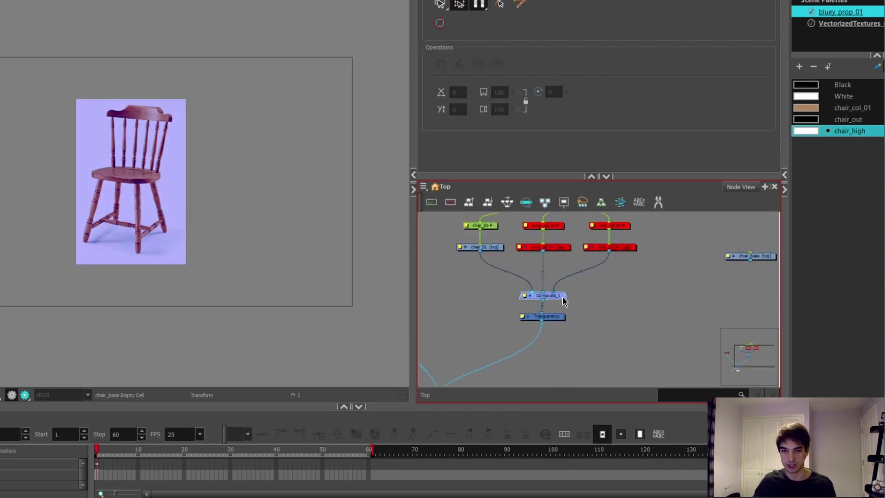
pyautogui.hotkey('ctrl', 'c')
pyautogui.click(673, 296)
pyautogui.hotkey('ctrl', 'v')
pyautogui.scroll(-3, 675, 293)
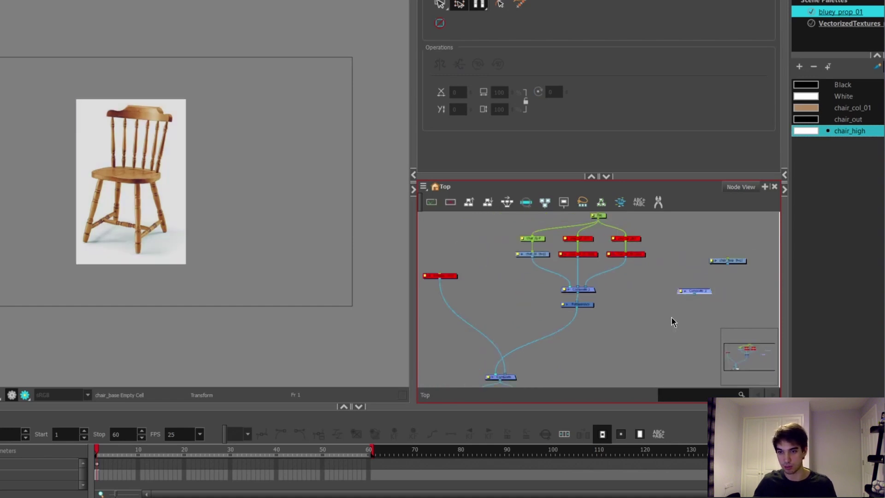
pyautogui.click(673, 318)
pyautogui.scroll(2, 737, 252)
# Connect chair_base to the duplicated composite and link that composite into the main Composite node.
pyautogui.click(727, 260)
pyautogui.click(699, 299)
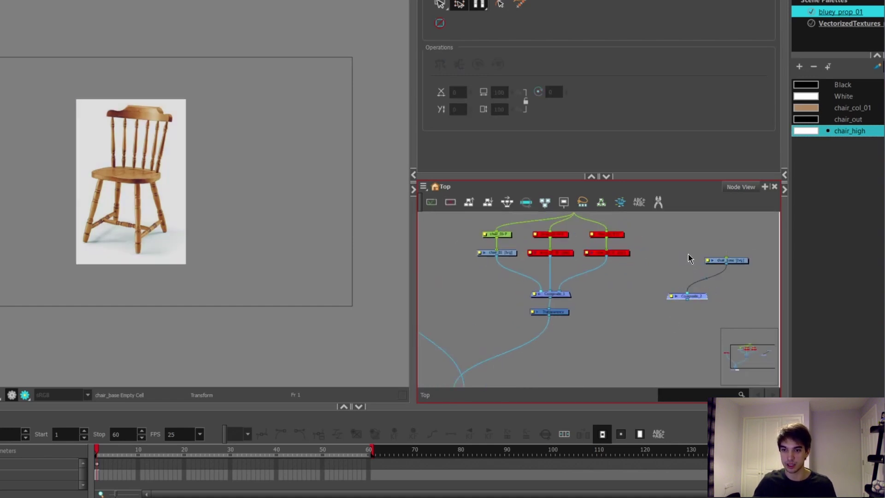
pyautogui.moveTo(586, 322); pyautogui.dragTo(660, 249)
pyautogui.keyDown('alt'); pyautogui.keyDown('shift'); pyautogui.click(532, 323); pyautogui.keyUp('shift'); pyautogui.keyUp('alt')
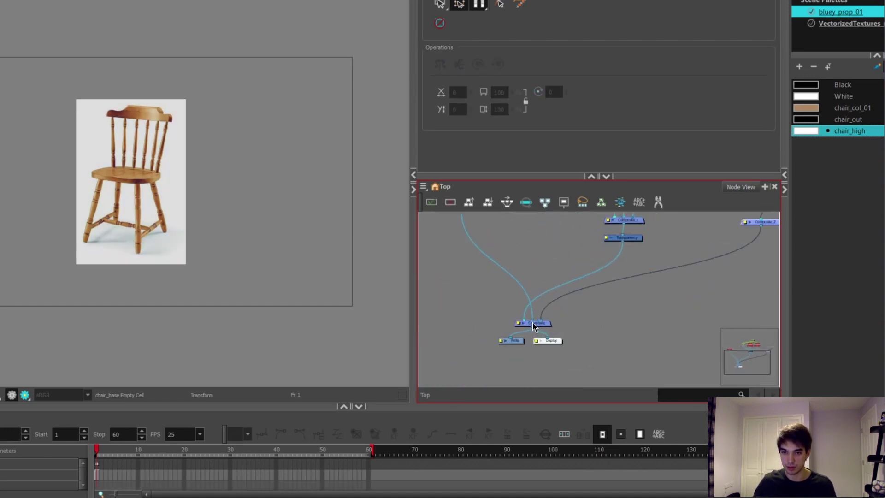
# Disconnect the separate disabled drawing node from the main Composite and move the reference node group directly above that Composite.
pyautogui.scroll(2, 553, 319)
pyautogui.scroll(-5, 565, 378)
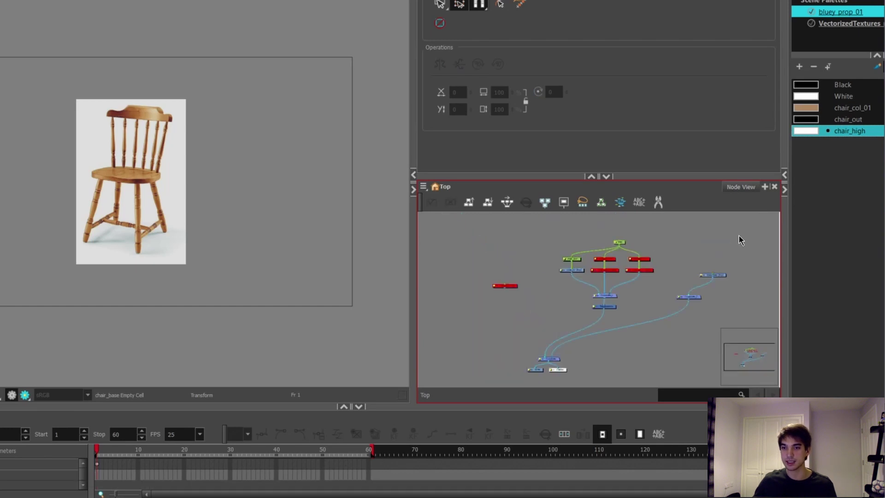
pyautogui.click(610, 306)
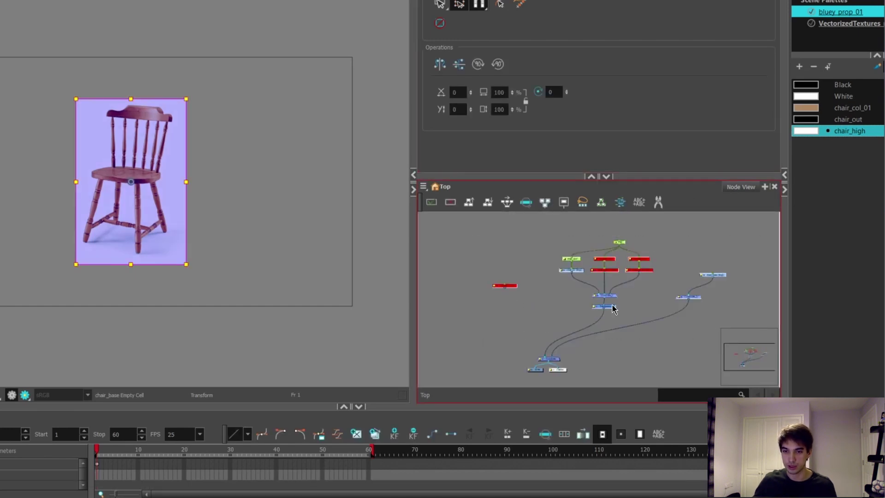
pyautogui.moveTo(616, 308); pyautogui.dragTo(562, 300)
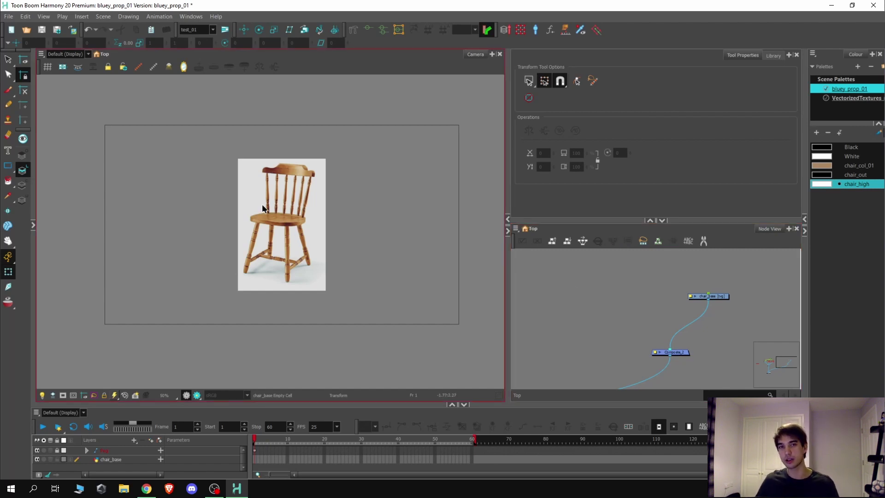
# Draw an ellipse on chair_base over the chair's seat, using the chair_out swatch and the Bluey_outline preset at size 4.
pyautogui.scroll(4, 262, 204)
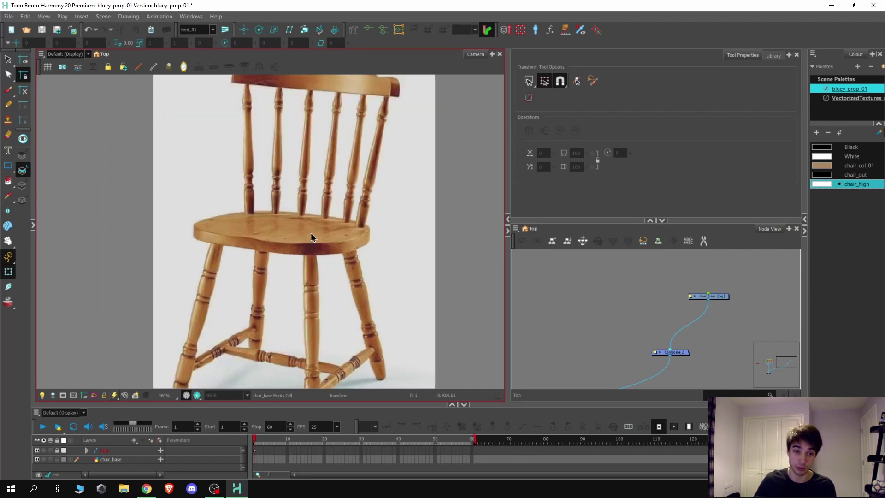
pyautogui.click(723, 300)
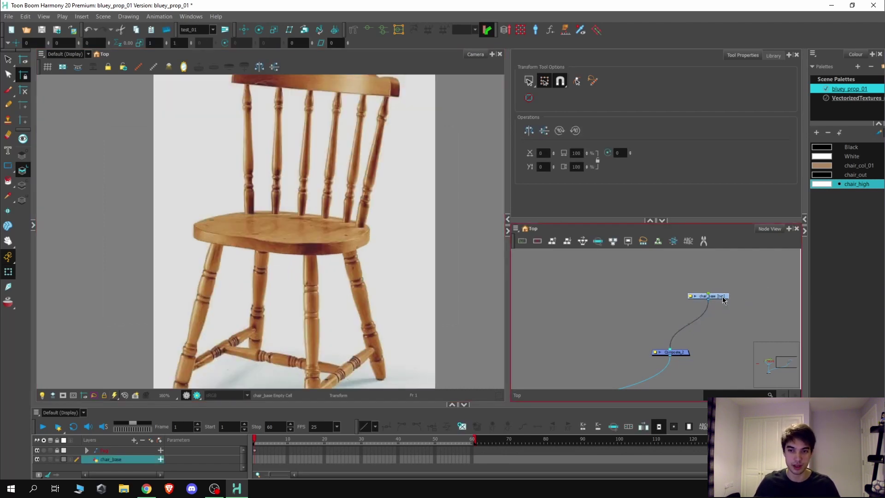
pyautogui.click(828, 176)
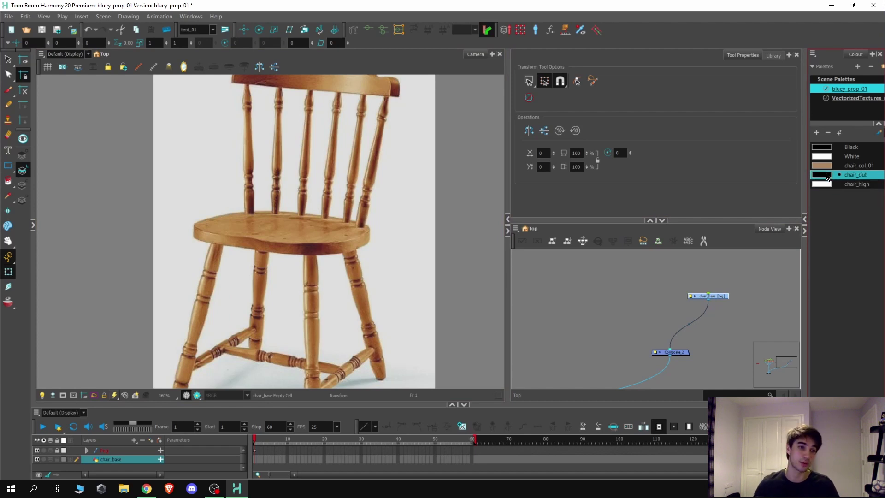
pyautogui.click(7, 168)
pyautogui.click(35, 178)
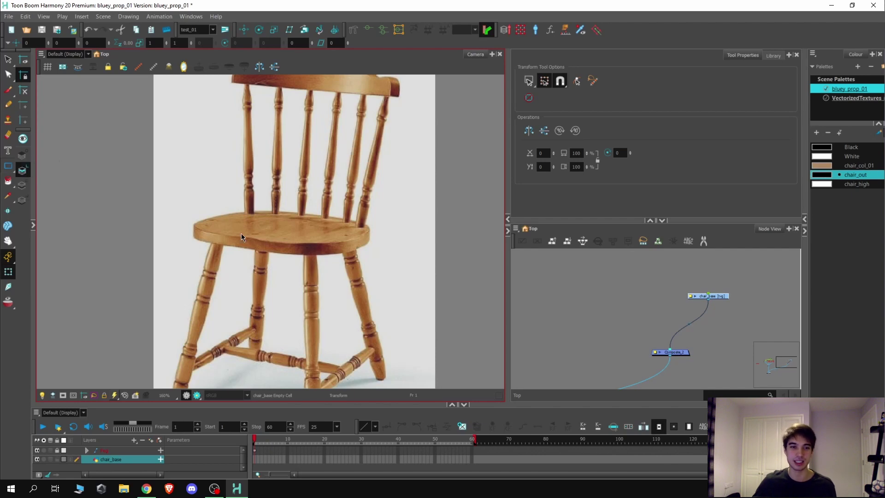
pyautogui.scroll(2, 293, 221)
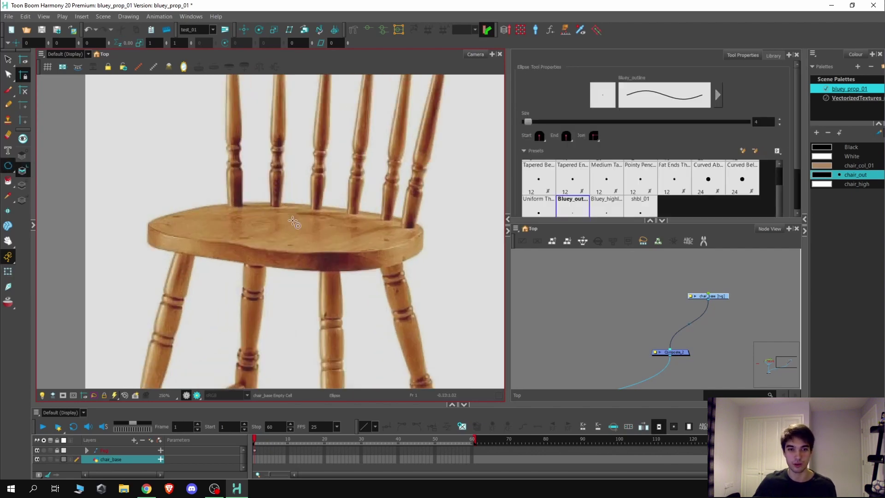
pyautogui.scroll(-1, 269, 229)
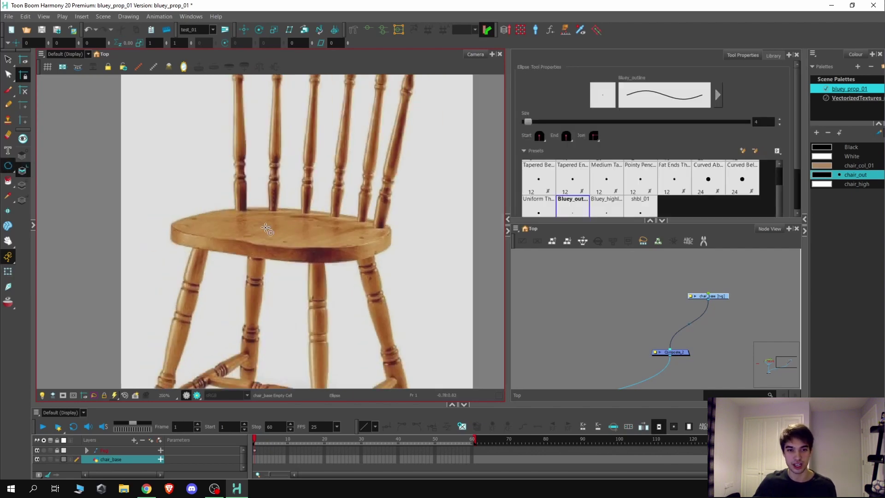
pyautogui.scroll(1, 334, 201)
pyautogui.scroll(-1, 297, 234)
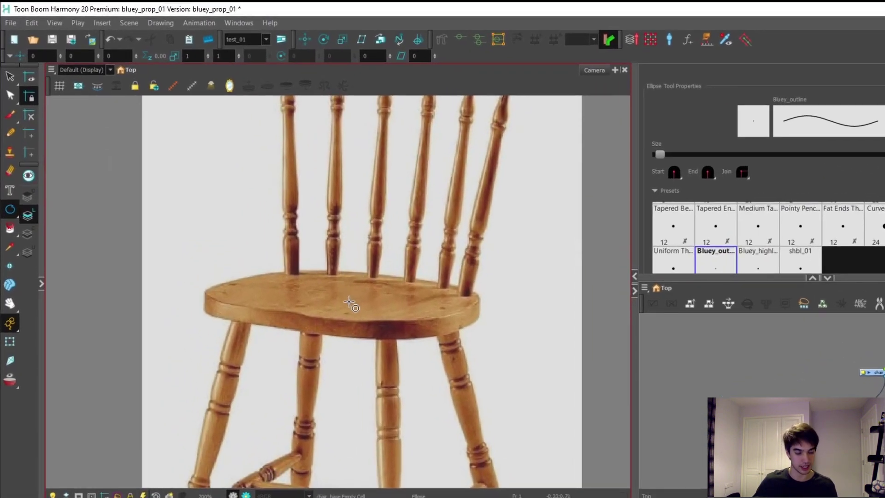
pyautogui.moveTo(349, 303); pyautogui.dragTo(480, 330)
pyautogui.press('shift')
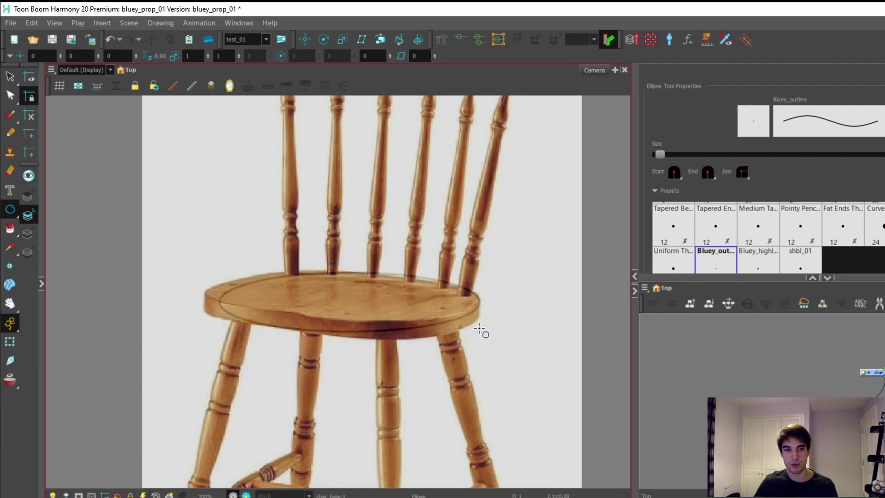
pyautogui.scroll(1, 409, 268)
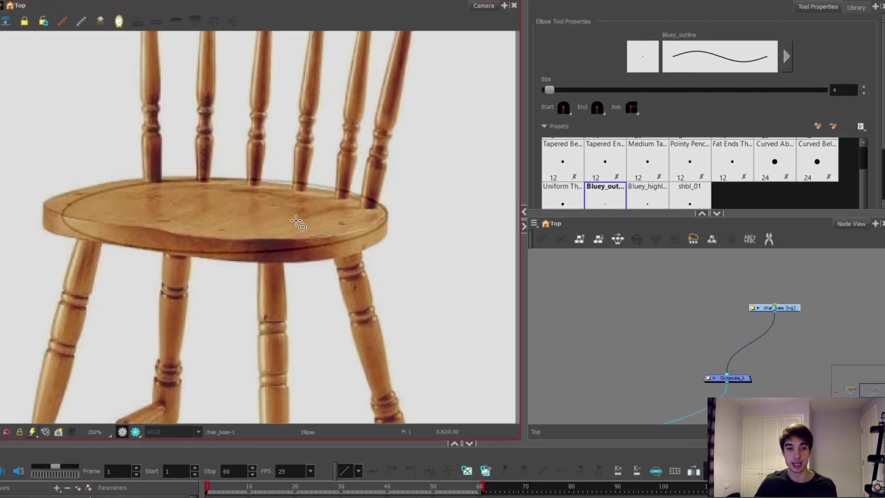
pyautogui.scroll(-2, 364, 276)
pyautogui.scroll(1, 236, 193)
pyautogui.scroll(-3, 781, 311)
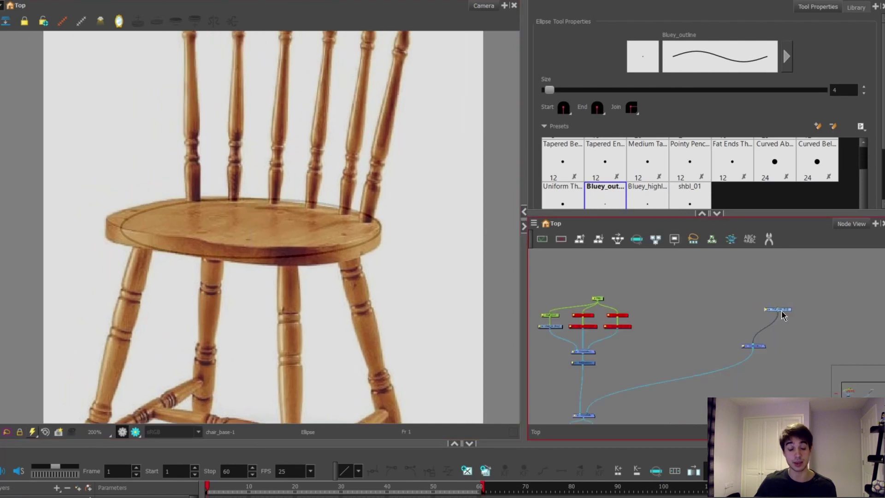
pyautogui.scroll(-2, 781, 311)
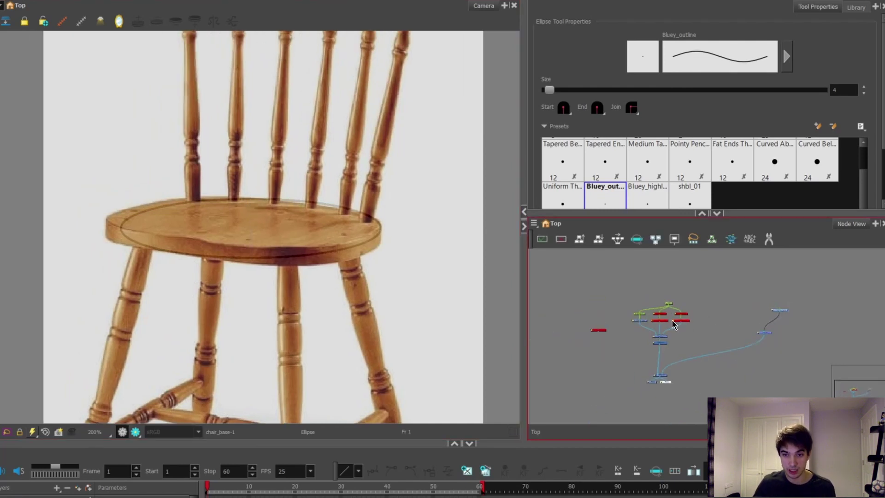
# Fade the chair reference by setting its Transparency node to 75, after trying 50.
pyautogui.scroll(5, 674, 325)
pyautogui.click(615, 344)
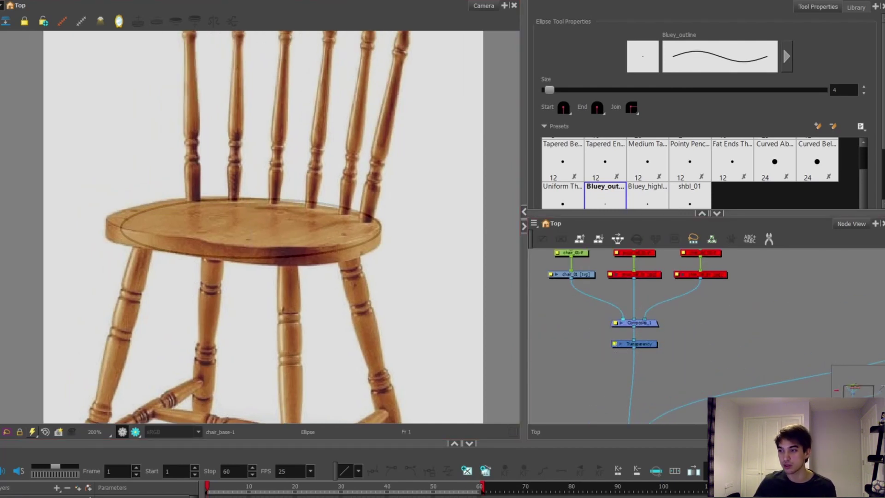
pyautogui.moveTo(883, 168); pyautogui.dragTo(721, 170)
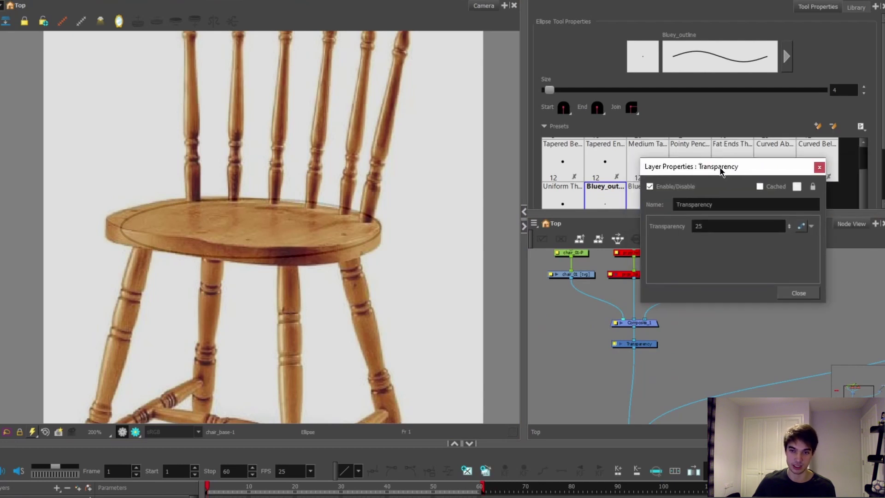
pyautogui.click(721, 226)
pyautogui.press('BackSpace')
pyautogui.press('BackSpace')
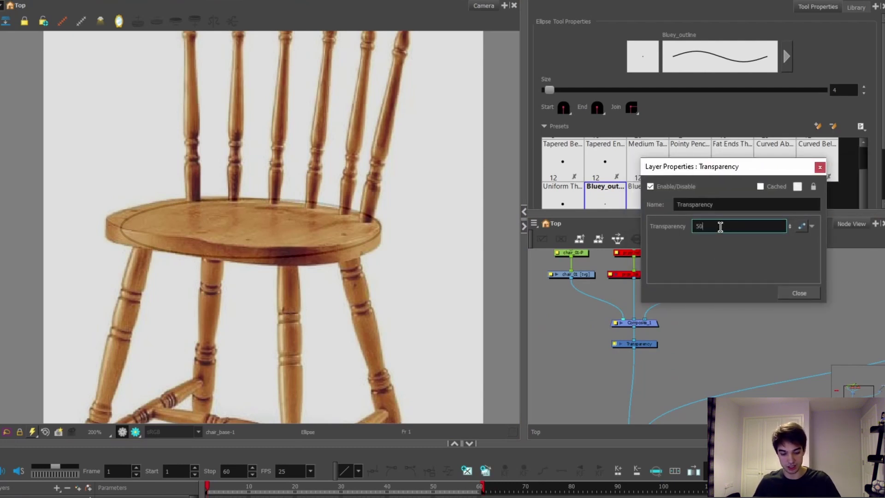
pyautogui.write('50')
pyautogui.press('Return')
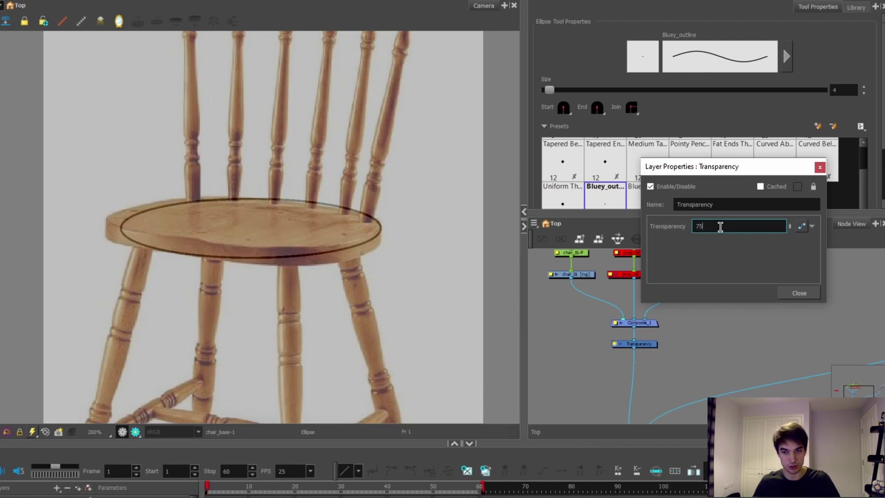
pyautogui.press('Return')
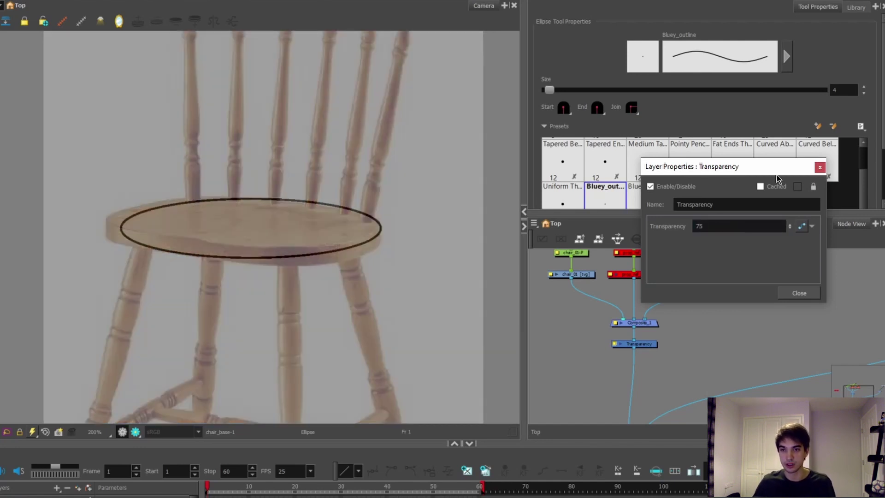
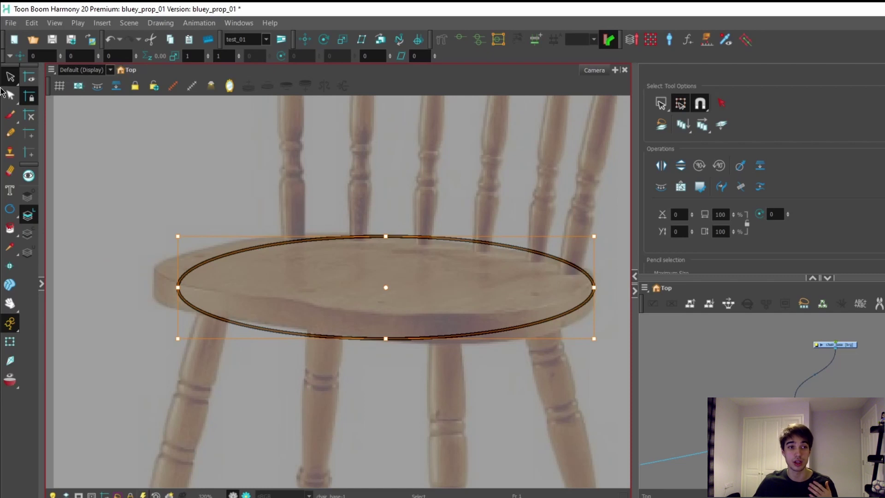
# Activate the Contour Editor to work on the points of the seat ellipse on chair_base.
pyautogui.click(5, 97)
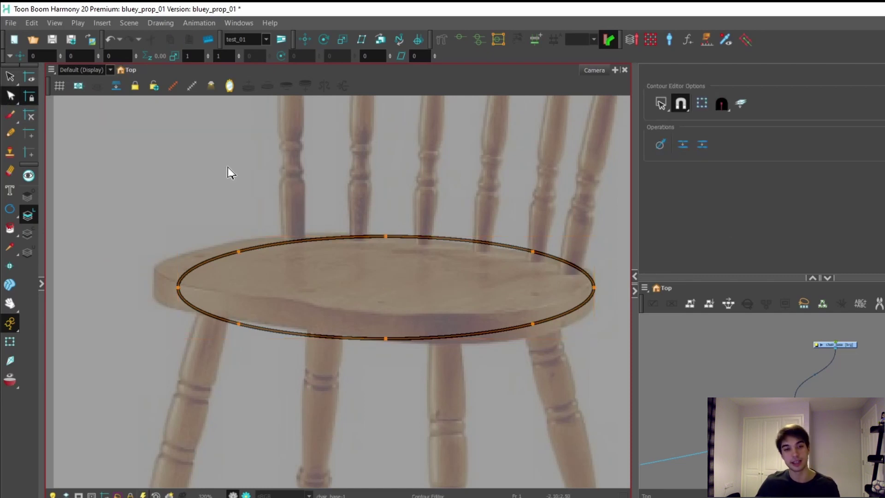
pyautogui.scroll(2, 247, 255)
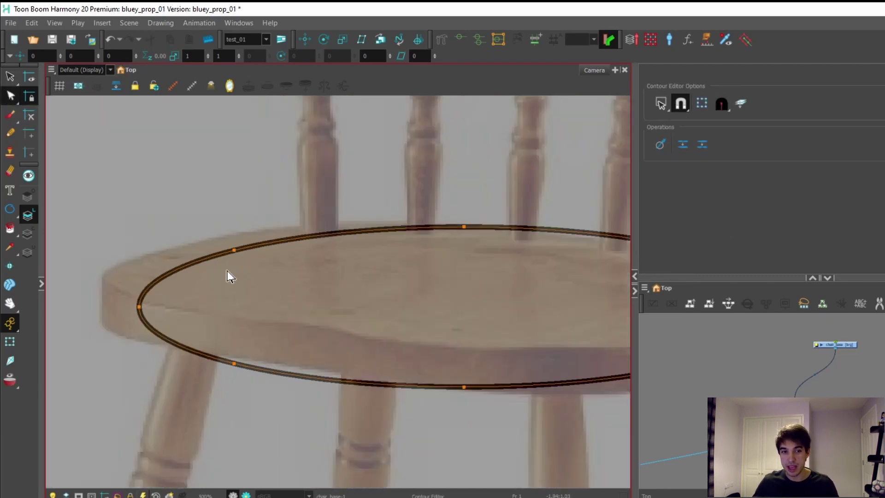
pyautogui.scroll(-2, 227, 277)
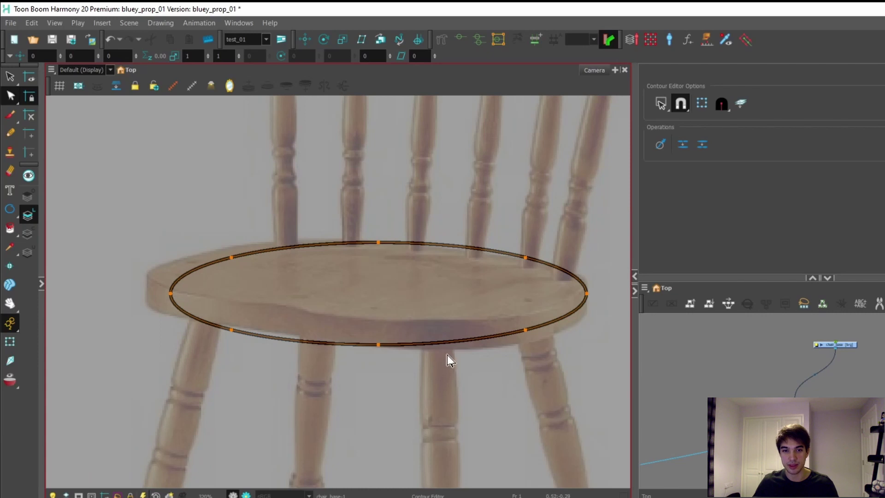
pyautogui.scroll(1, 239, 256)
# Try deleting the upper-left point of the seat ellipse and undo the deletion.
pyautogui.click(230, 259)
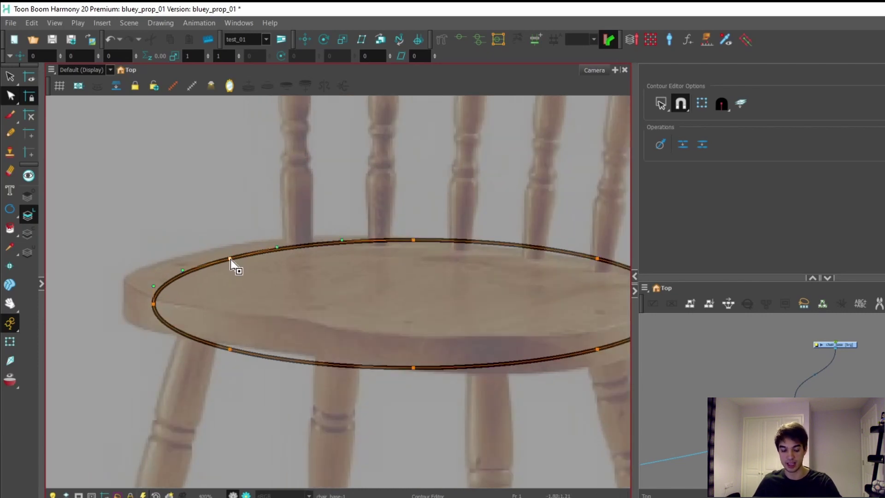
pyautogui.press('Delete')
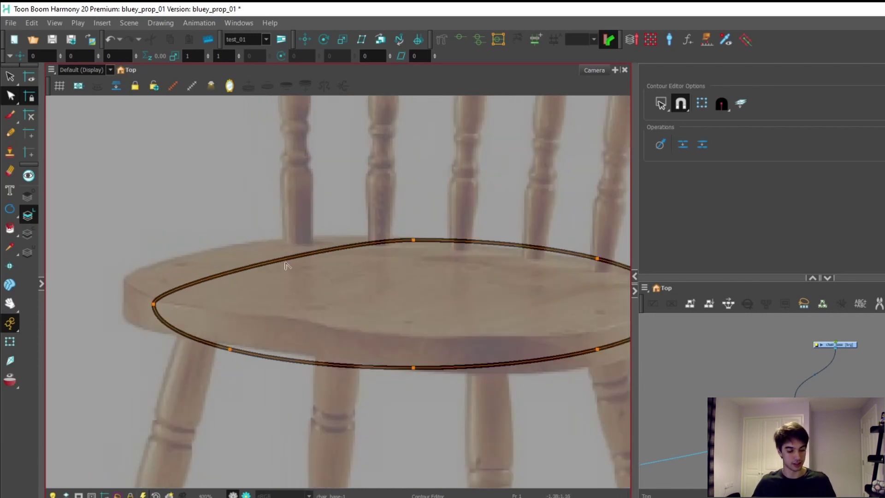
pyautogui.hotkey('ctrl', 'z')
# Move the ellipse's upper-left and leftmost points outward to match the back and left end of the chair seat.
pyautogui.scroll(-1, 308, 246)
pyautogui.click(234, 212)
pyautogui.scroll(2, 206, 239)
pyautogui.click(273, 266)
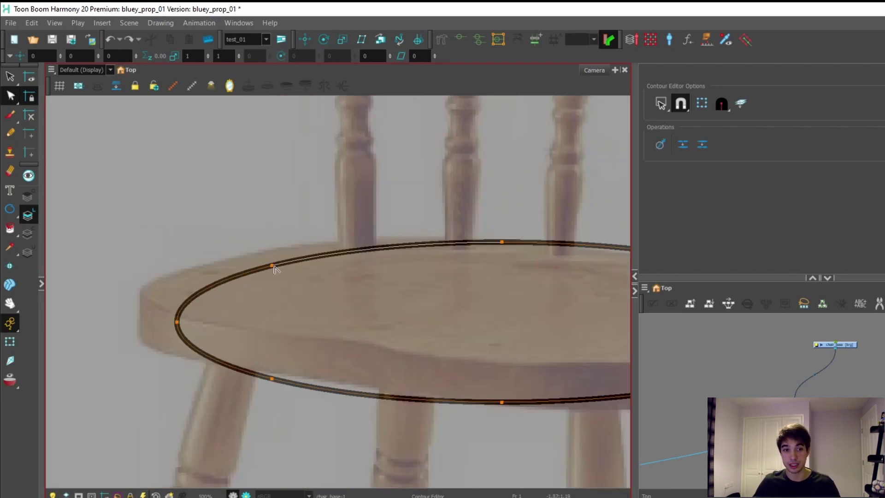
pyautogui.scroll(2, 272, 267)
pyautogui.scroll(-1, 273, 267)
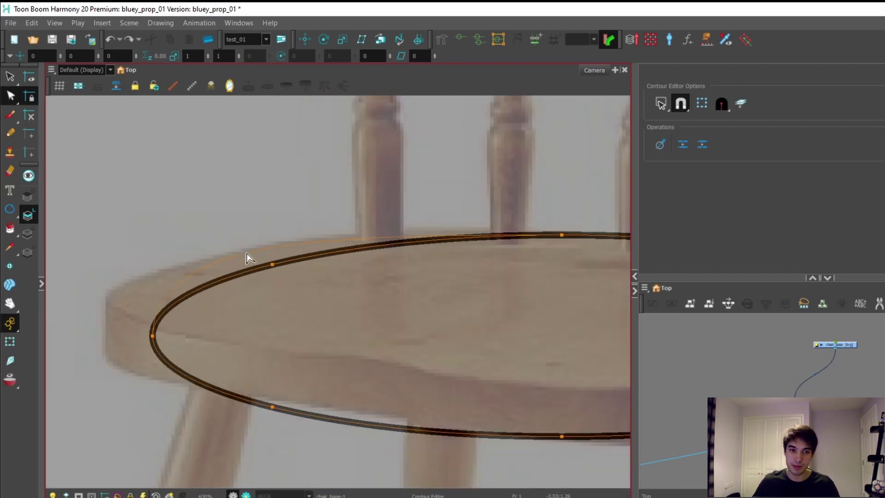
pyautogui.moveTo(247, 259); pyautogui.dragTo(242, 256)
pyautogui.scroll(-1, 134, 310)
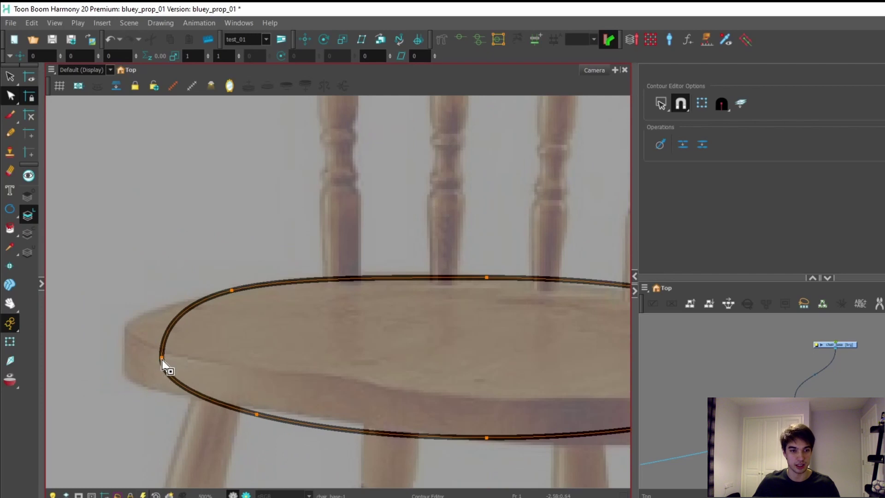
pyautogui.moveTo(162, 359); pyautogui.dragTo(126, 352)
pyautogui.scroll(-2, 140, 323)
pyautogui.scroll(2, 179, 360)
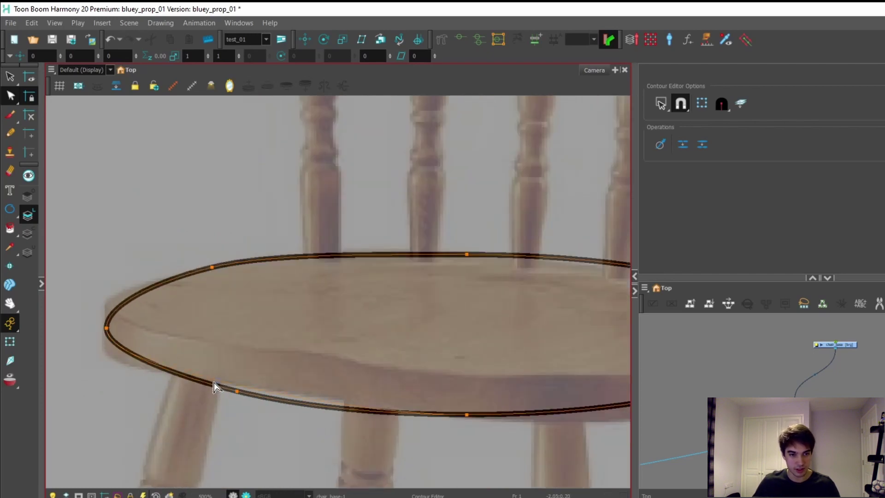
# Adjust the remaining curves of the outline to follow the seat's lower and right edges, and deselect it.
pyautogui.moveTo(213, 382); pyautogui.dragTo(211, 379)
pyautogui.scroll(-3, 212, 364)
pyautogui.scroll(3, 339, 390)
pyautogui.scroll(-2, 357, 226)
pyautogui.click(445, 174)
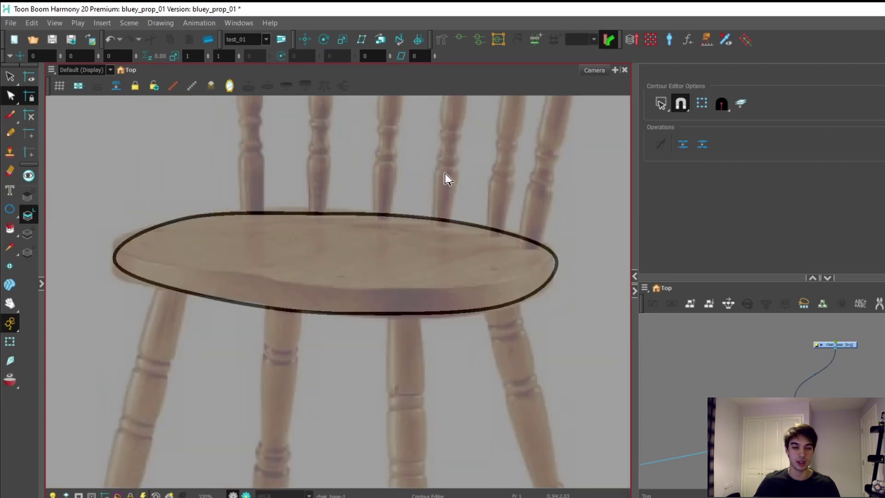
# Reselect the seat outline and move its leftmost point slightly down and outward along the seat's left edge.
pyautogui.scroll(-1, 447, 179)
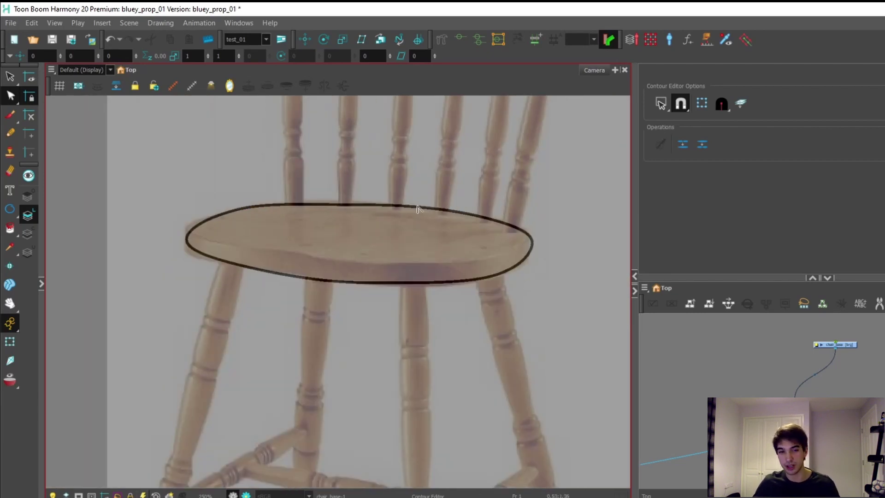
pyautogui.scroll(-1, 336, 227)
pyautogui.scroll(3, 257, 215)
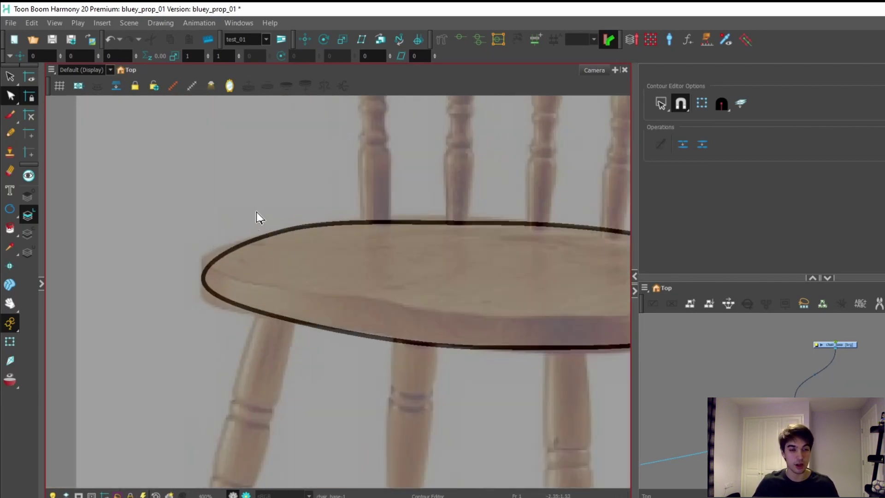
pyautogui.scroll(2, 243, 246)
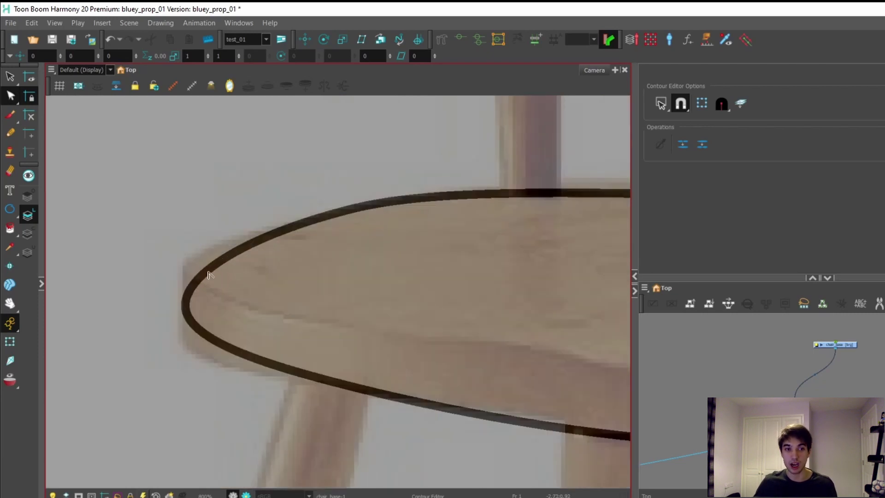
pyautogui.click(208, 274)
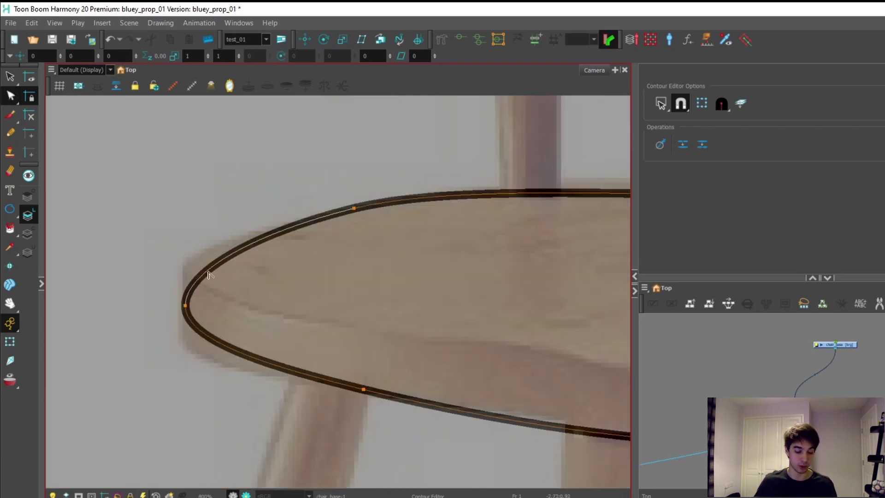
pyautogui.click(185, 306)
pyautogui.moveTo(185, 307)
pyautogui.mouseDown()
pyautogui.moveTo(181, 331)
pyautogui.moveTo(180, 319)
pyautogui.mouseUp()
# Add a point on the upper-left curve, pull it out to the seat's corner, and lower the leftmost point to square off that end.
pyautogui.click(229, 264)
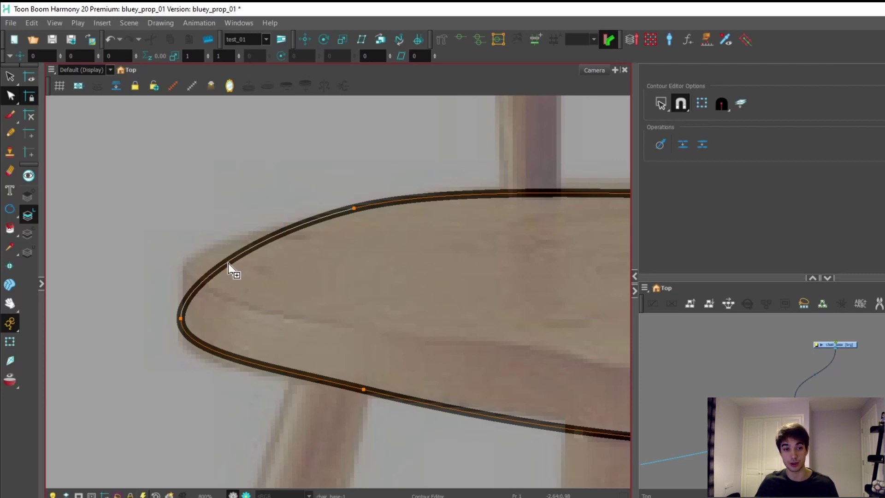
pyautogui.click(228, 262)
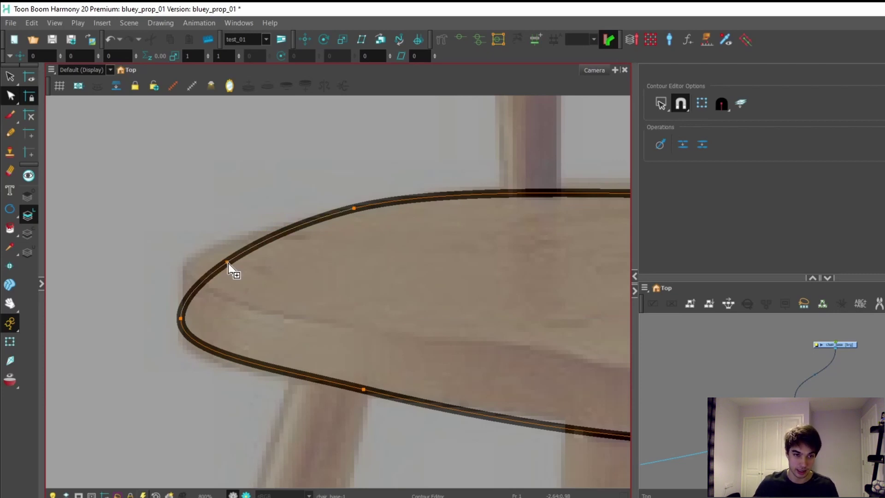
pyautogui.scroll(1, 228, 263)
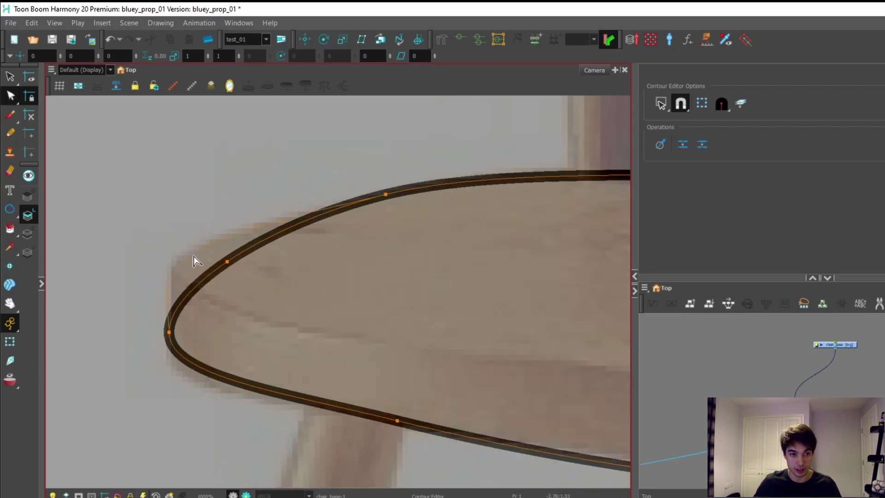
pyautogui.moveTo(227, 261); pyautogui.dragTo(199, 252)
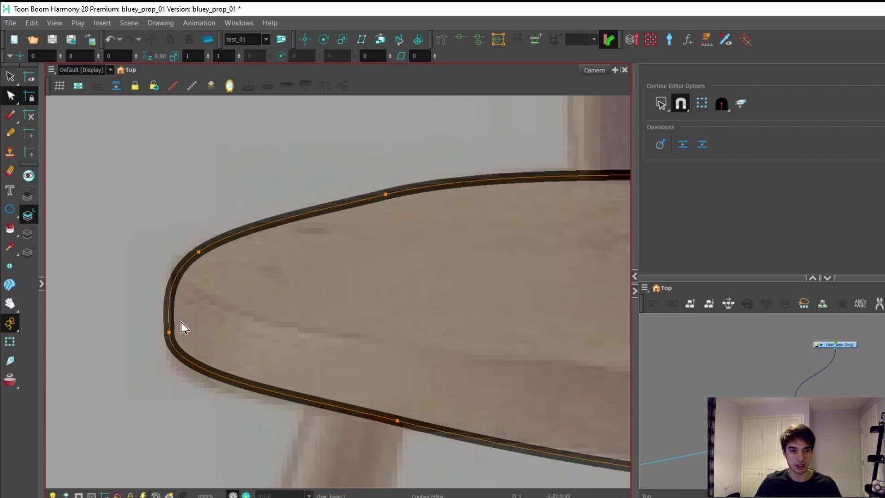
pyautogui.click(170, 332)
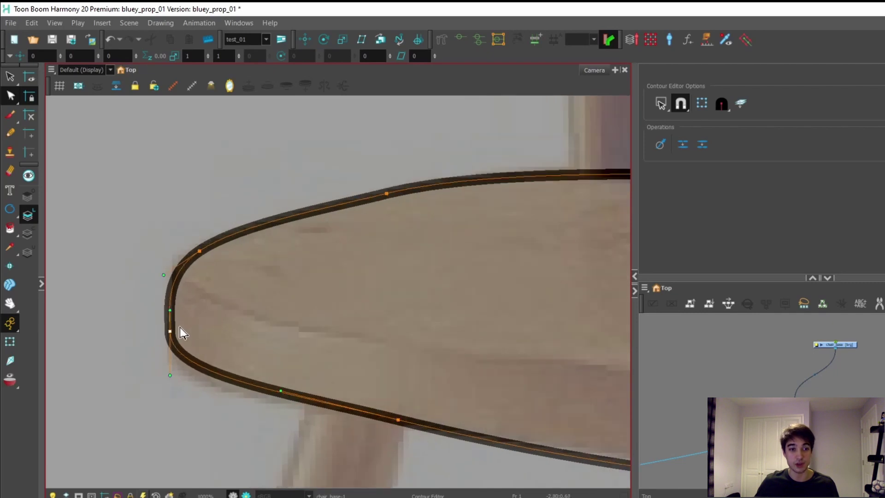
pyautogui.moveTo(170, 340); pyautogui.dragTo(173, 362)
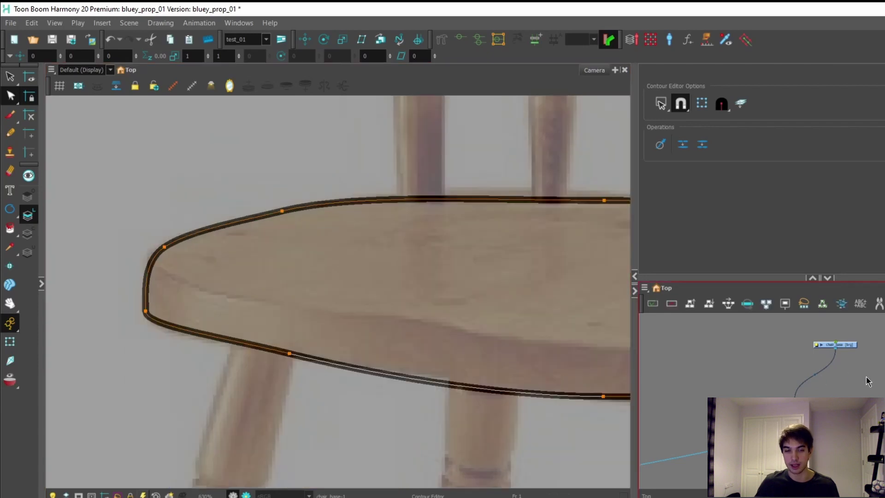
# Reduce the transparency on the reference's Transparency node to strengthen the photo, and reselect the chair_base drawing.
pyautogui.click(882, 374)
pyautogui.scroll(-5, 883, 372)
pyautogui.scroll(3, 641, 355)
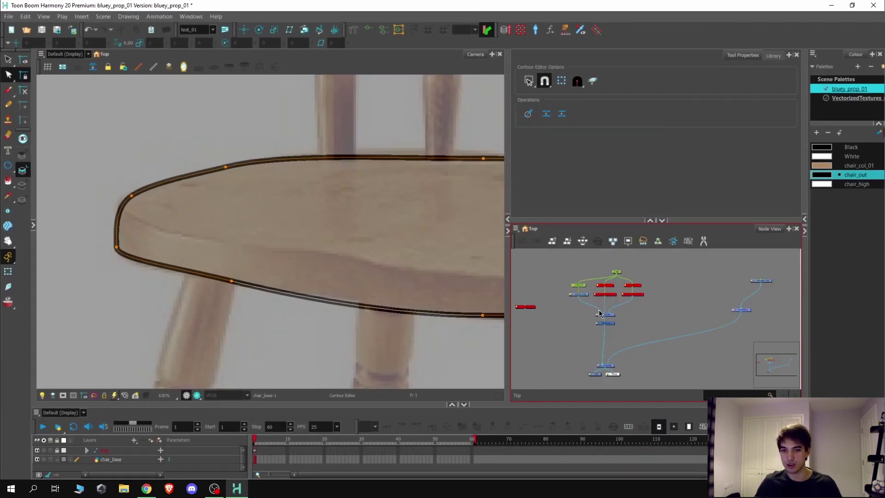
pyautogui.click(590, 325)
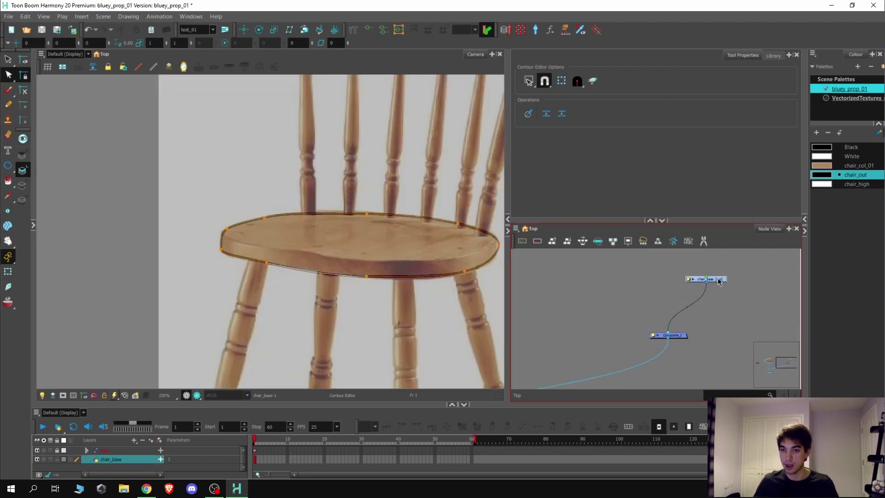
# Refine the seat outline's lower-left curve against the reference photo and deselect the outline.
pyautogui.scroll(6, 173, 251)
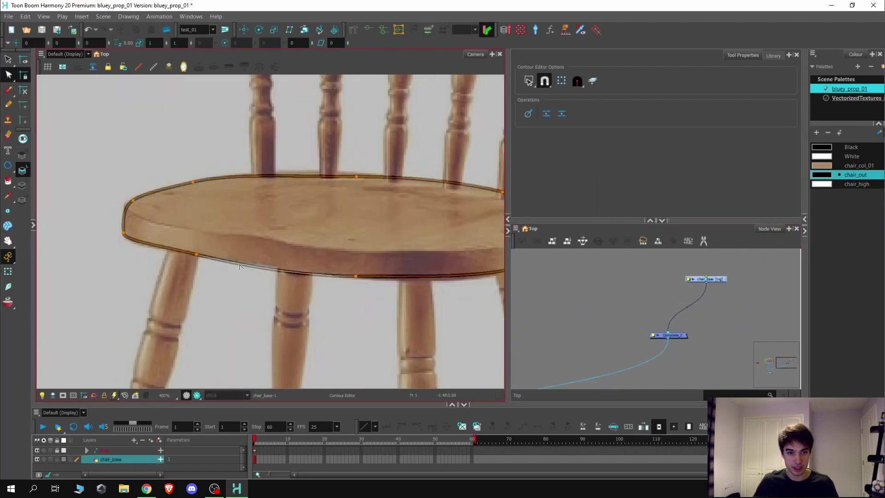
pyautogui.click(171, 249)
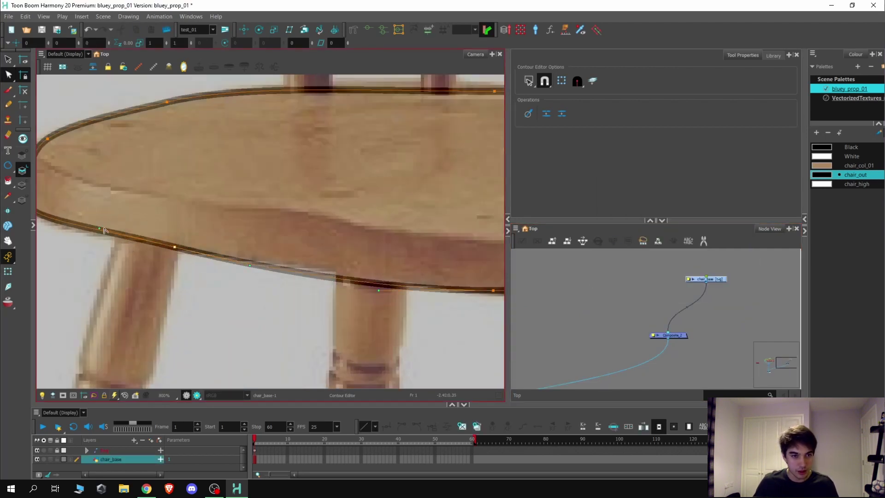
pyautogui.click(124, 208)
pyautogui.scroll(-4, 365, 180)
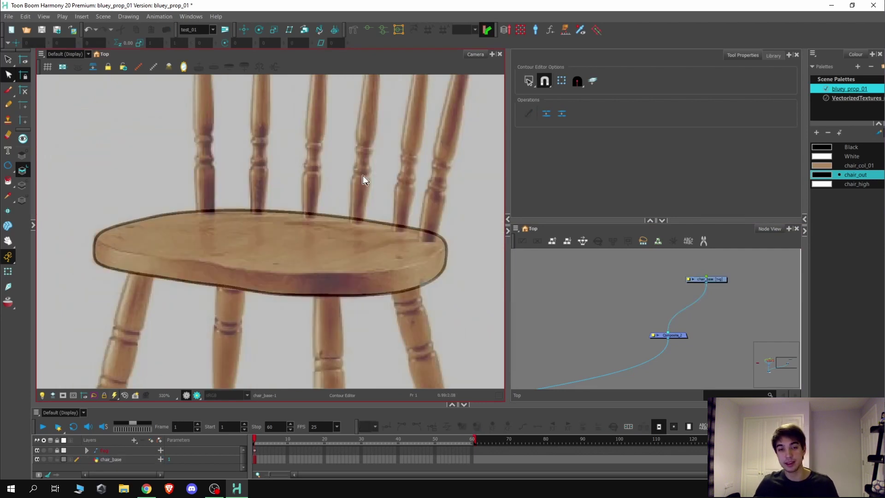
pyautogui.scroll(-2, 359, 187)
pyautogui.scroll(2, 371, 200)
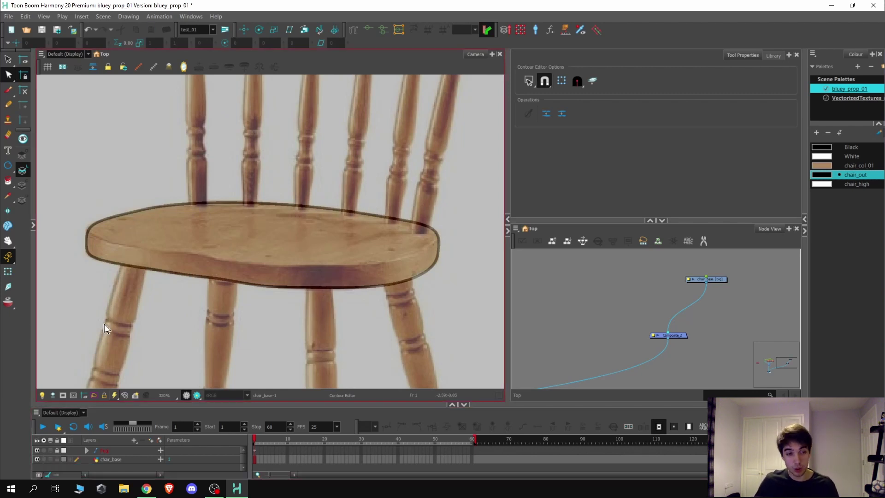
# Reveal the collapsed Drawing view beside the Camera view, widen it, and enlarge the seat outline in it.
pyautogui.click(32, 229)
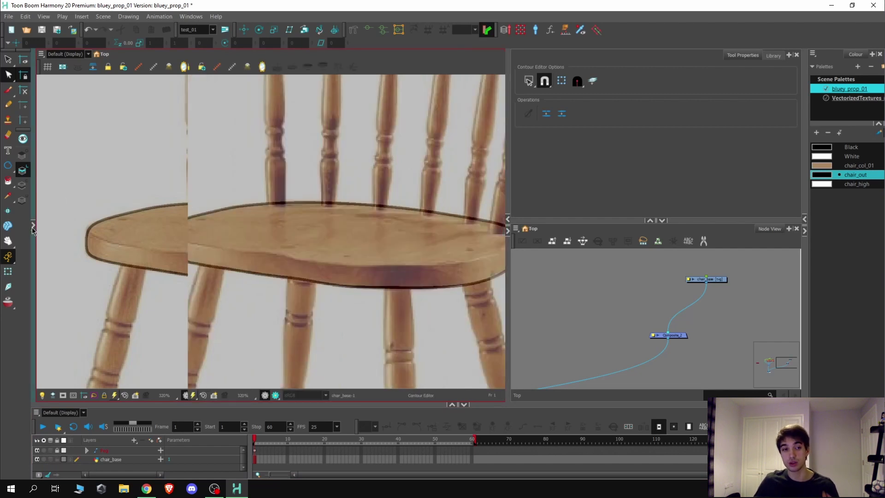
pyautogui.moveTo(110, 264); pyautogui.dragTo(185, 258)
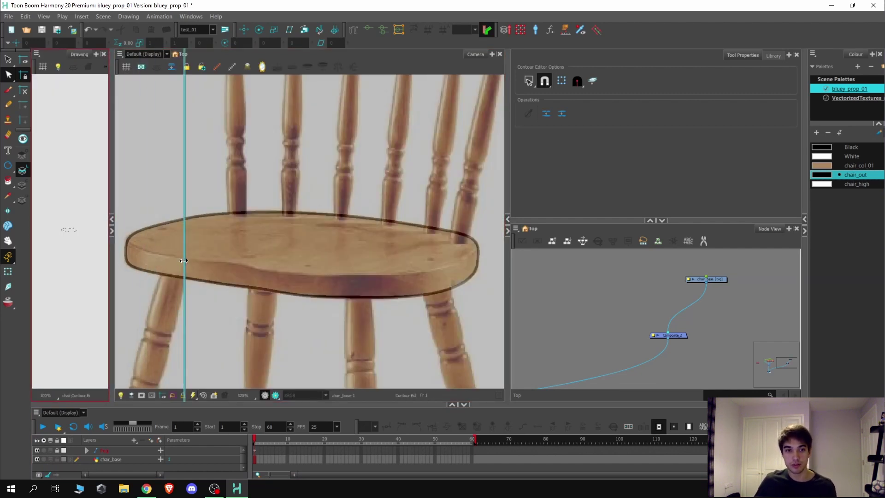
pyautogui.scroll(3, 110, 240)
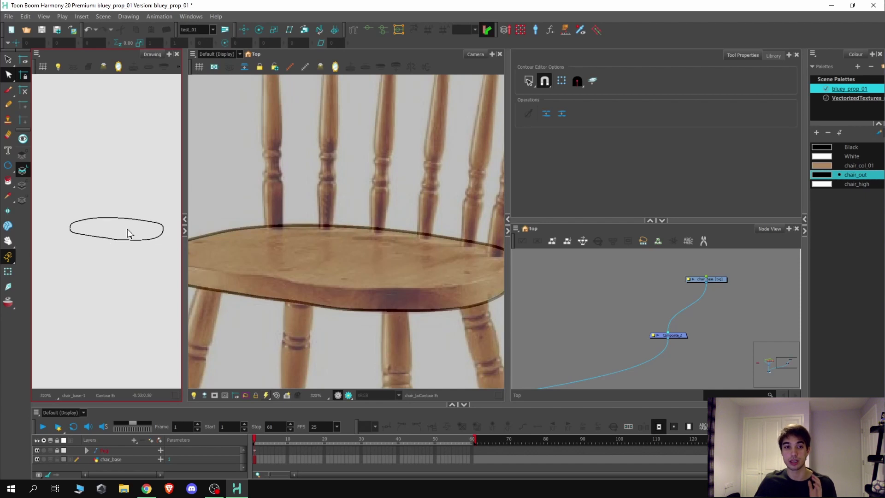
# Examine the chair_base drawing and the chair reference drawing in the Drawing view by selecting each one's node.
pyautogui.scroll(1, 129, 233)
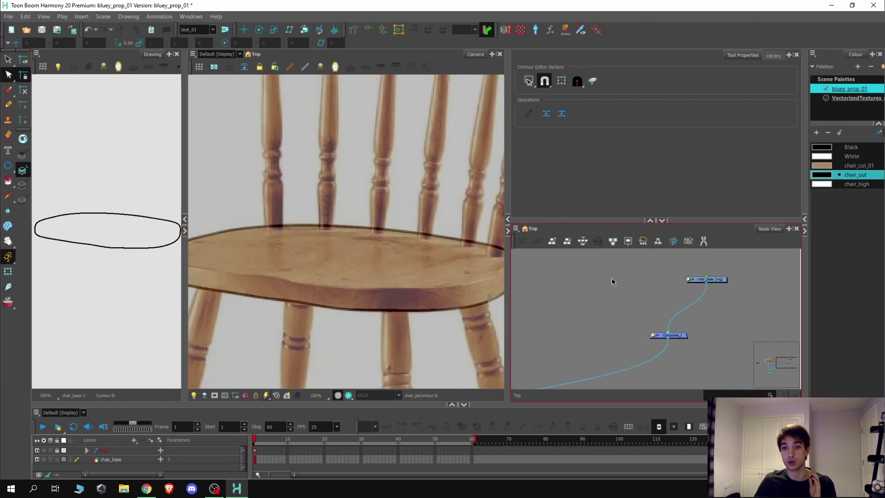
pyautogui.click(718, 282)
pyautogui.scroll(-5, 732, 284)
pyautogui.scroll(3, 655, 292)
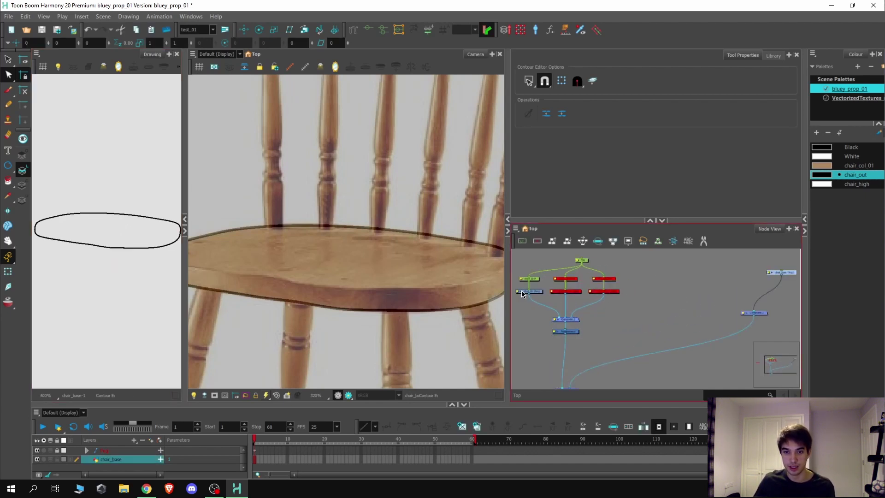
pyautogui.click(542, 293)
pyautogui.scroll(-3, 101, 246)
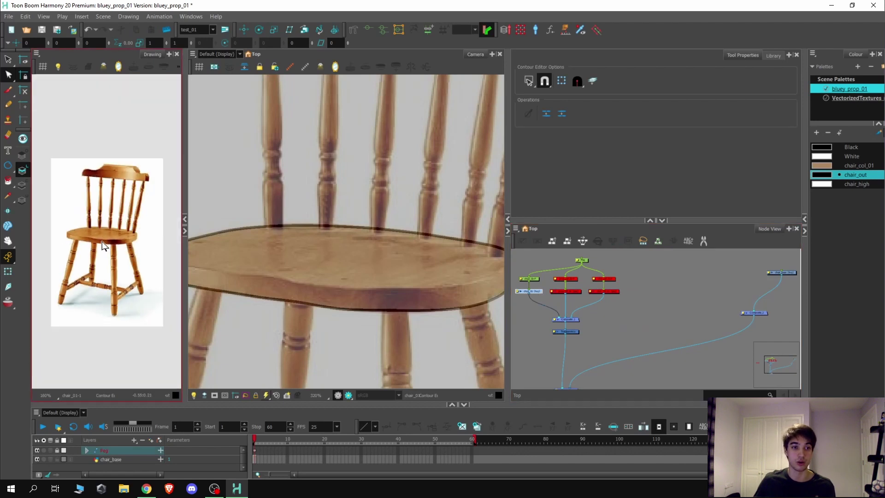
pyautogui.scroll(2, 794, 278)
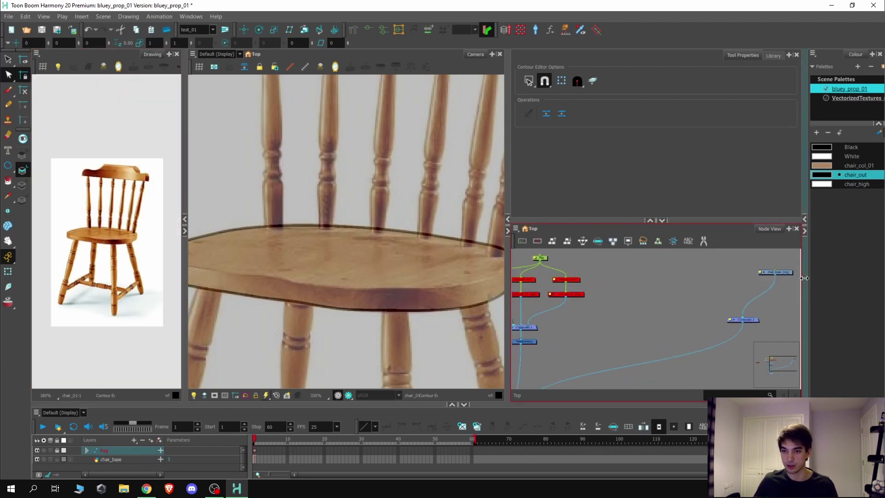
# Reselect the chair_base drawing and narrow the Drawing view to give the Camera view more room.
pyautogui.click(787, 274)
pyautogui.moveTo(185, 267); pyautogui.dragTo(157, 267)
pyautogui.scroll(3, 99, 242)
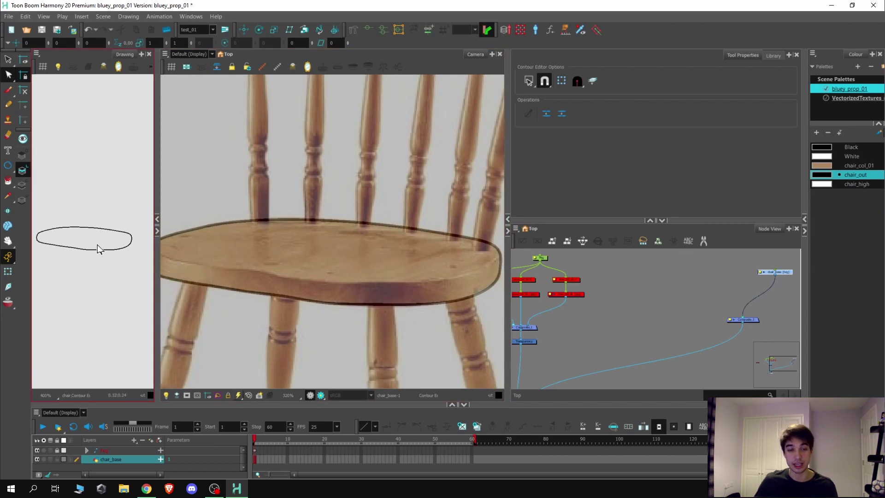
# Check the Colour Art layer of chair_base, return to Line Art, and widen the Drawing view.
pyautogui.click(22, 174)
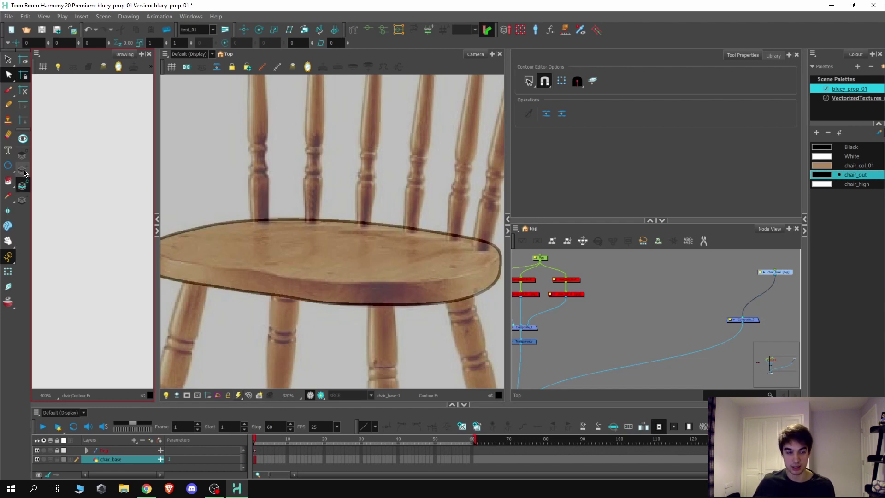
pyautogui.click(23, 172)
pyautogui.moveTo(157, 192); pyautogui.dragTo(254, 191)
pyautogui.scroll(2, 135, 247)
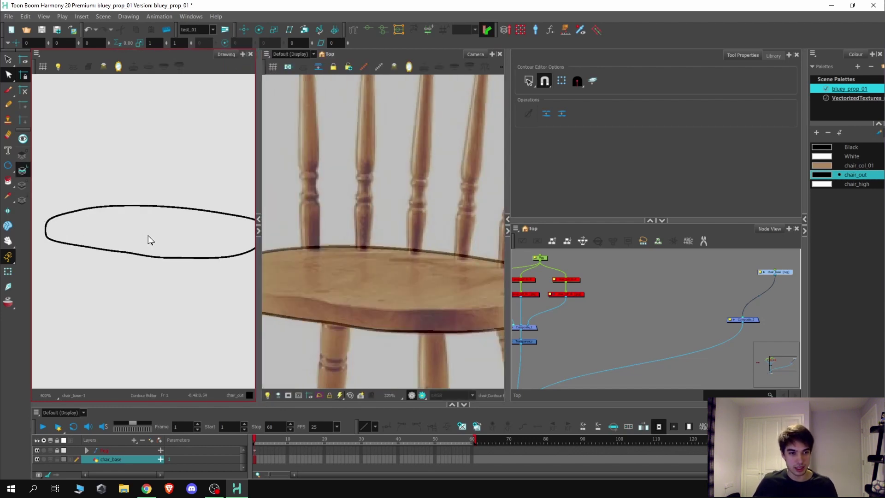
# Disable the chair reference drawing node to view the seat outline on its own.
pyautogui.scroll(-3, 395, 264)
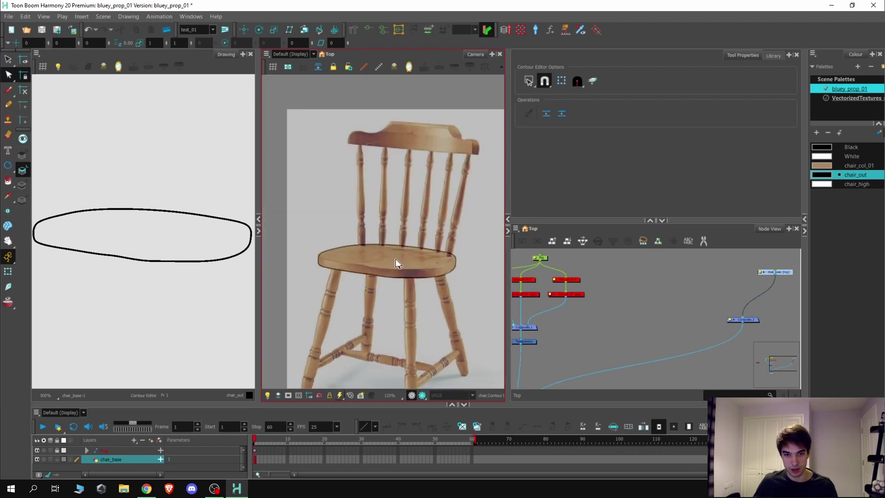
pyautogui.scroll(2, 394, 278)
pyautogui.click(637, 305)
pyautogui.scroll(-2, 667, 291)
pyautogui.scroll(2, 587, 298)
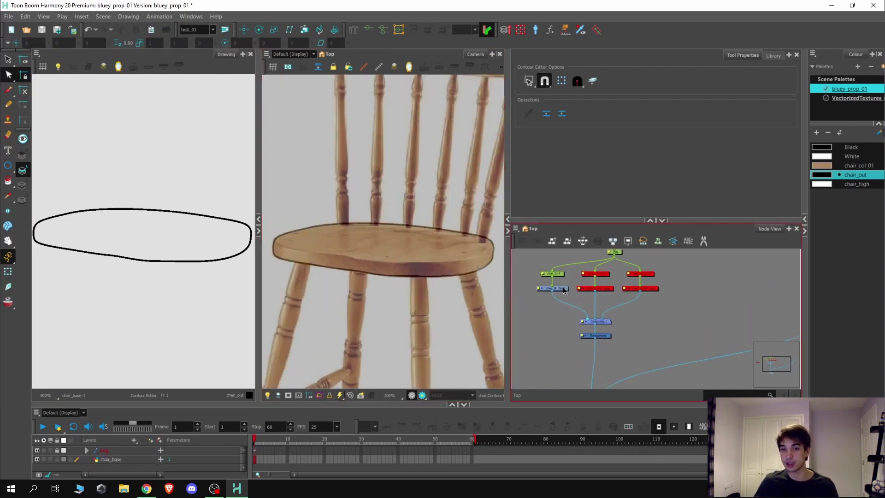
pyautogui.scroll(-2, 662, 293)
pyautogui.scroll(2, 599, 292)
pyautogui.click(583, 288)
pyautogui.press('d')
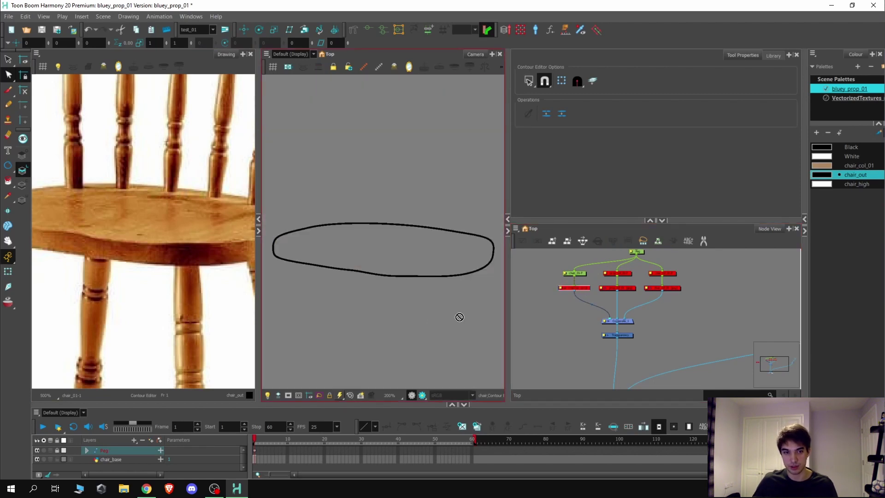
pyautogui.scroll(2, 390, 277)
pyautogui.scroll(-3, 390, 276)
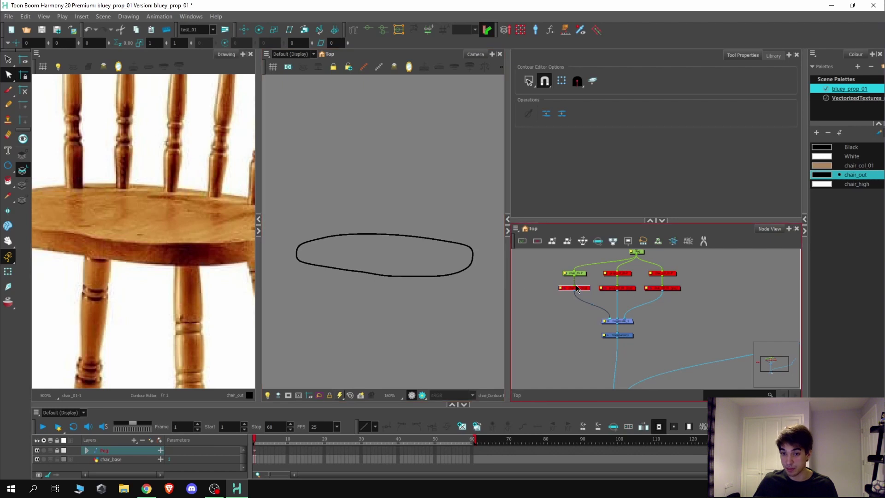
# Re-enable the chair reference drawing node and reselect the chair_base drawing.
pyautogui.press('a')
pyautogui.scroll(-2, 581, 296)
pyautogui.scroll(2, 771, 302)
pyautogui.click(757, 271)
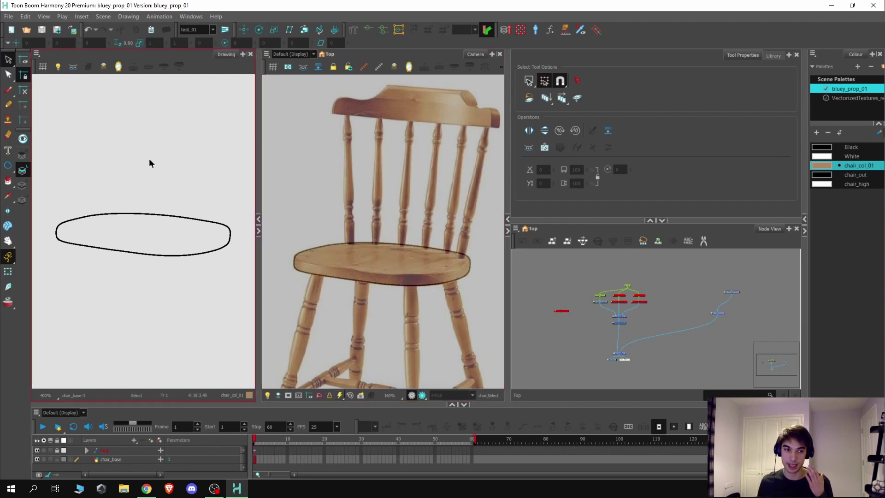
# Fill the seat outline with chair_col_01 on the Line Art layer and delete that fill again.
pyautogui.hotkey('alt', 'i')
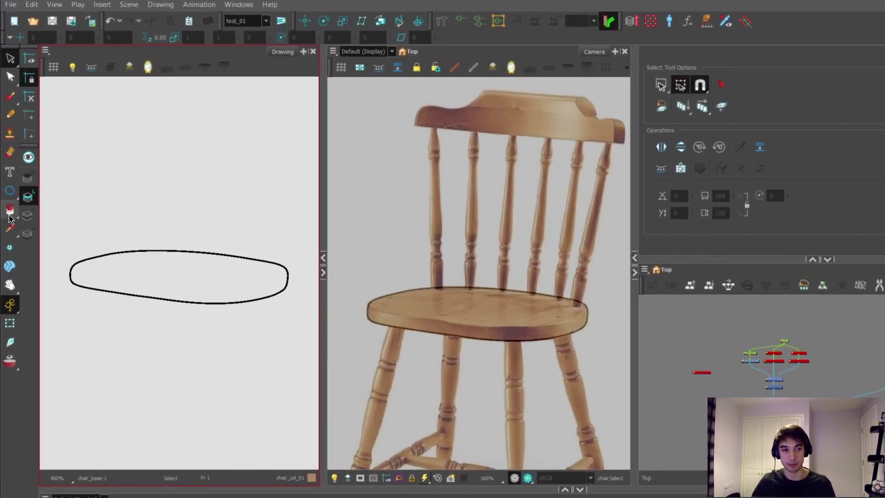
pyautogui.click(213, 272)
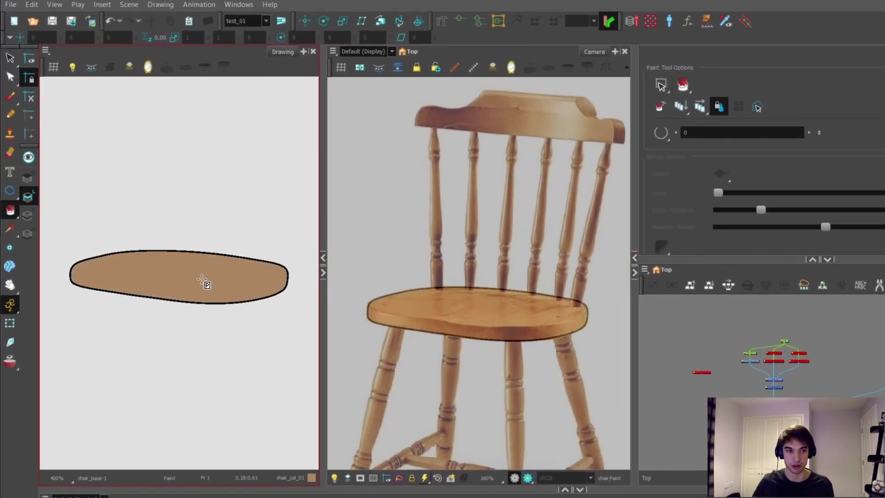
pyautogui.scroll(1, 203, 278)
pyautogui.hotkey('alt', 's')
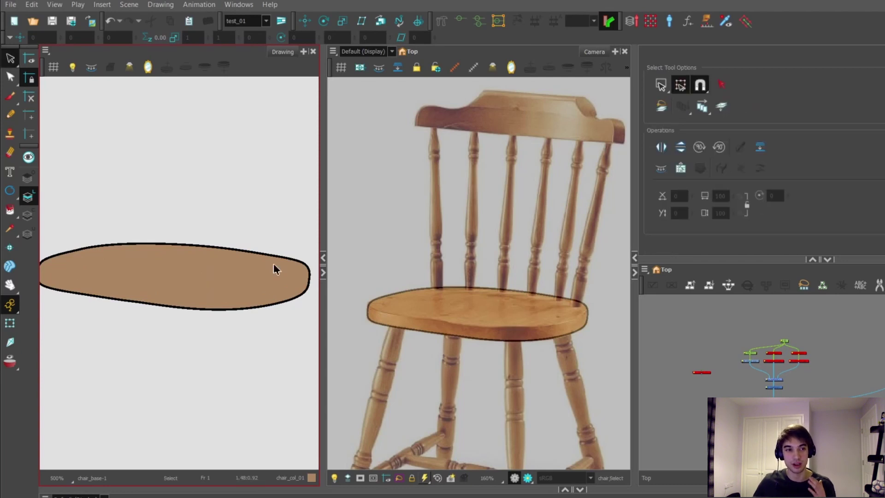
pyautogui.scroll(-1, 273, 264)
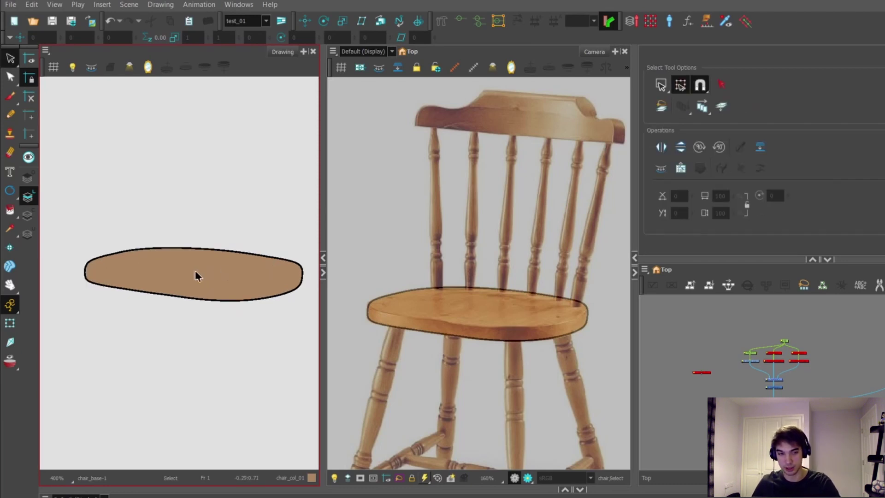
pyautogui.click(195, 270)
pyautogui.press('Delete')
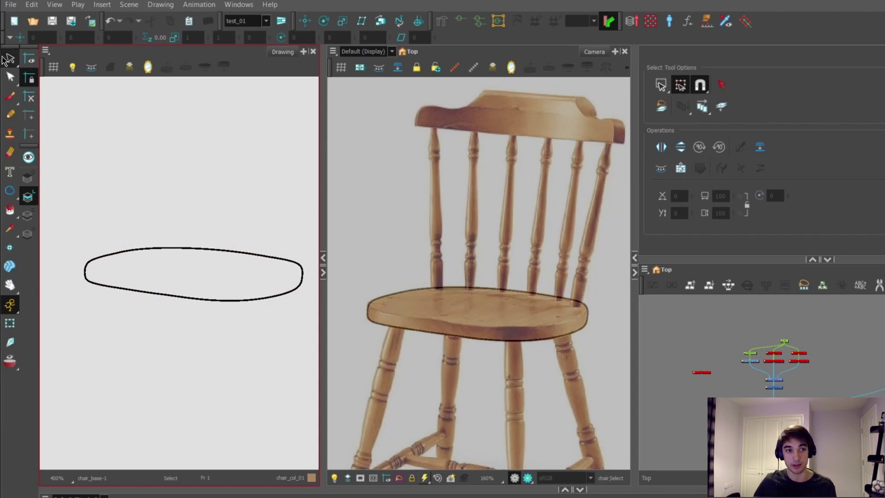
# Create Colour Art from the seat's line art, switch to the Colour Art layer, and show its strokes.
pyautogui.moveTo(233, 186); pyautogui.dragTo(146, 368)
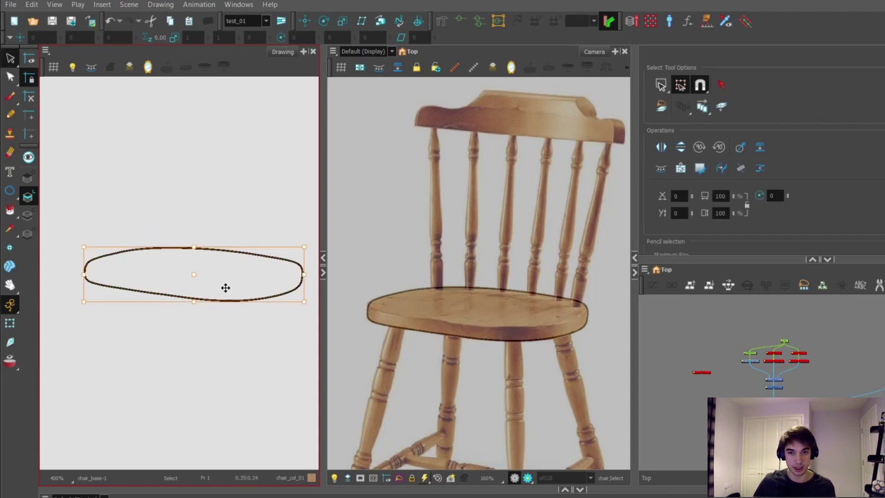
pyautogui.click(660, 168)
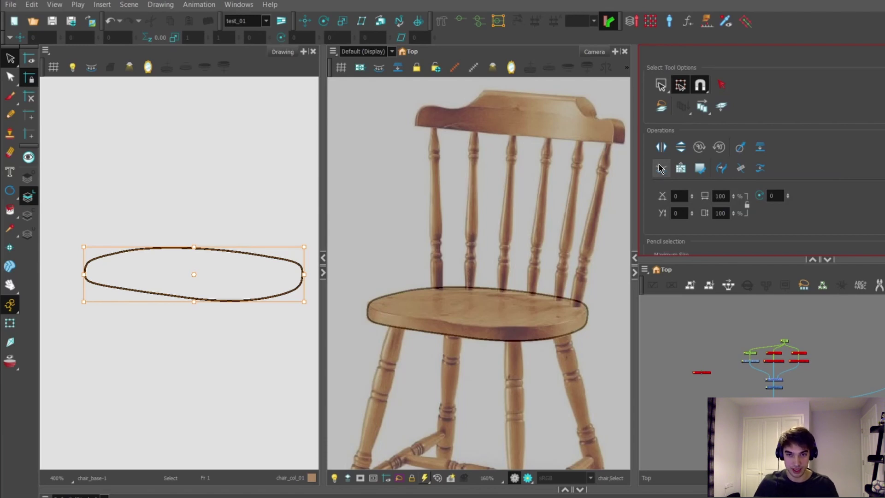
pyautogui.click(28, 215)
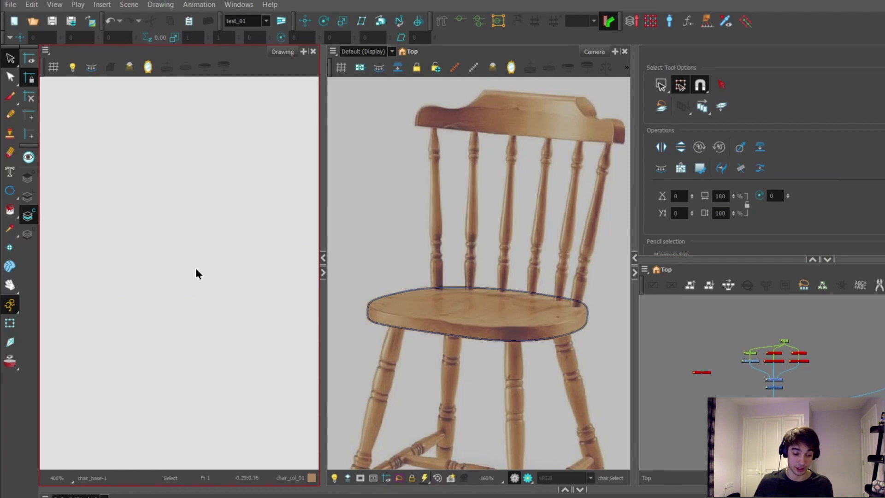
pyautogui.press('k')
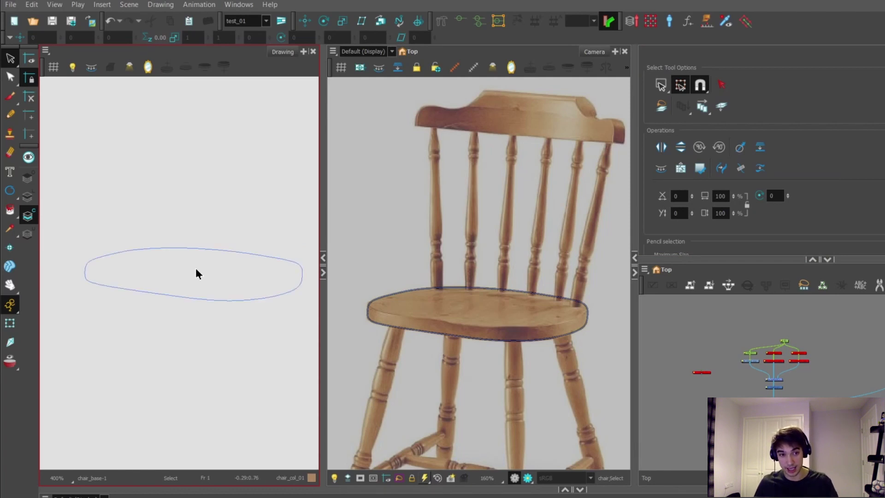
# Examine the Colour Art strokes along the seat's edge with the Drawing view collapsed, and bring that view back.
pyautogui.scroll(2, 207, 284)
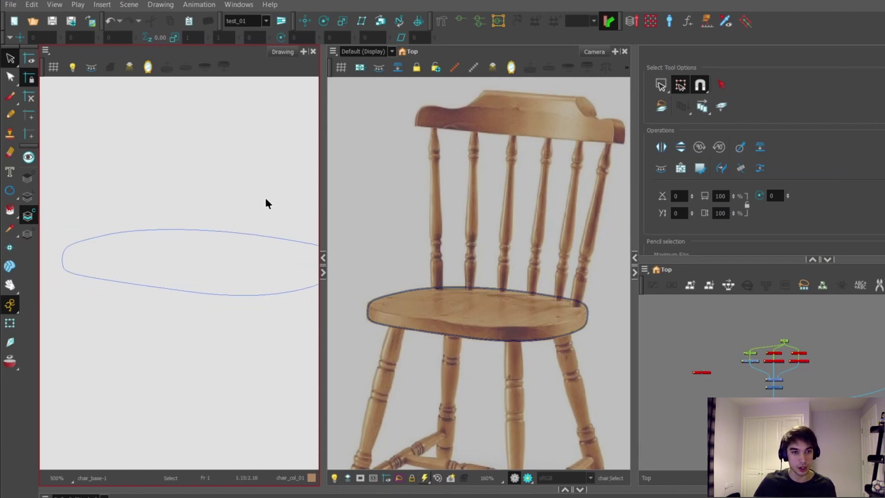
pyautogui.scroll(5, 505, 302)
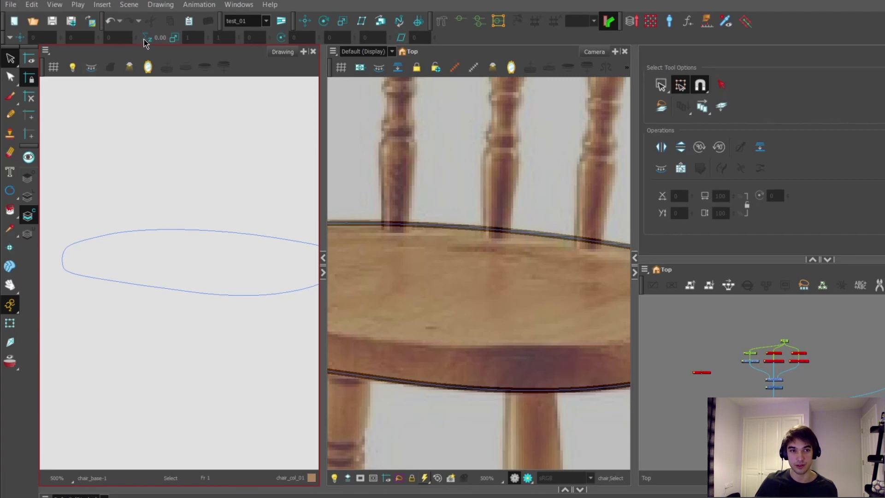
pyautogui.click(323, 258)
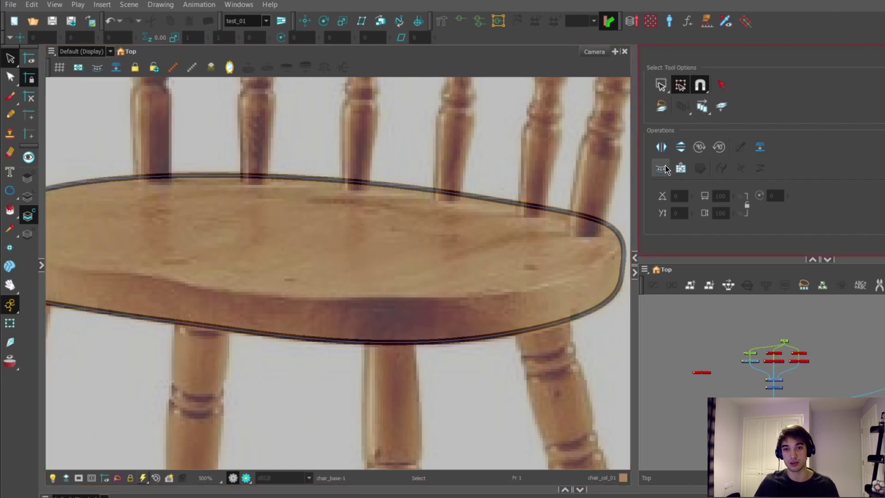
pyautogui.scroll(-1, 424, 272)
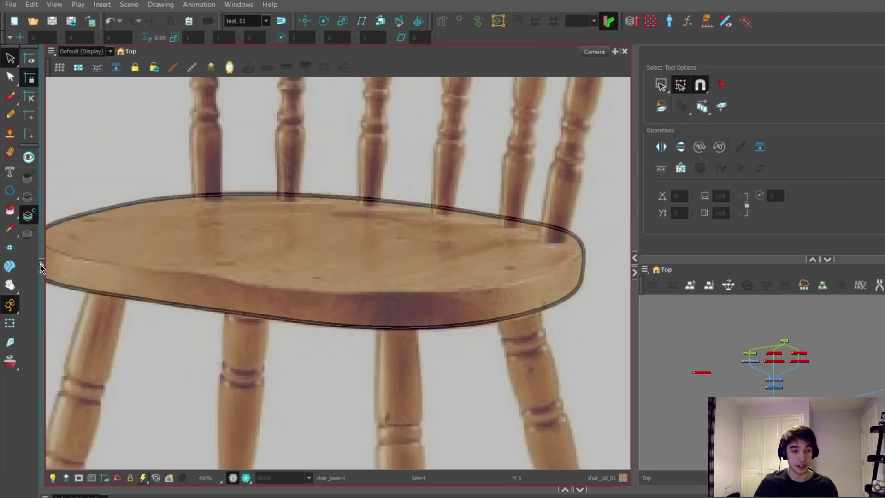
pyautogui.click(40, 268)
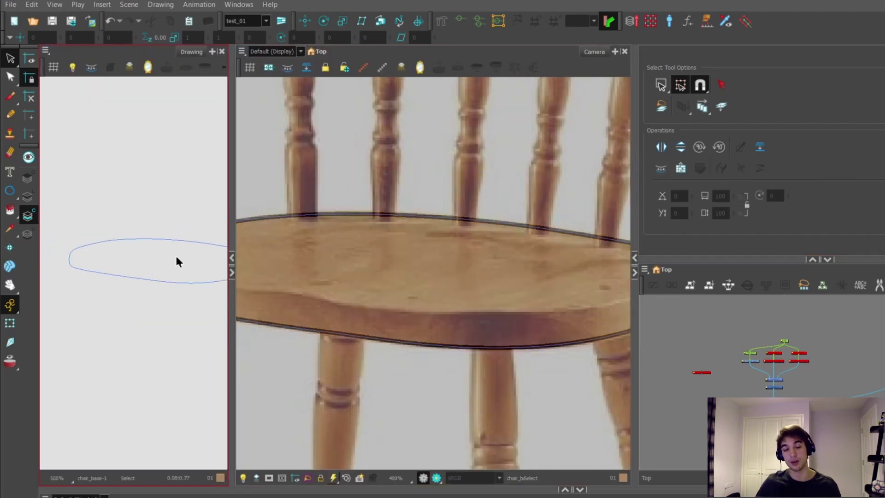
# Fill the seat shape with chair_col_01 on the Colour Art layer and return to the Select tool.
pyautogui.hotkey('alt', 'i')
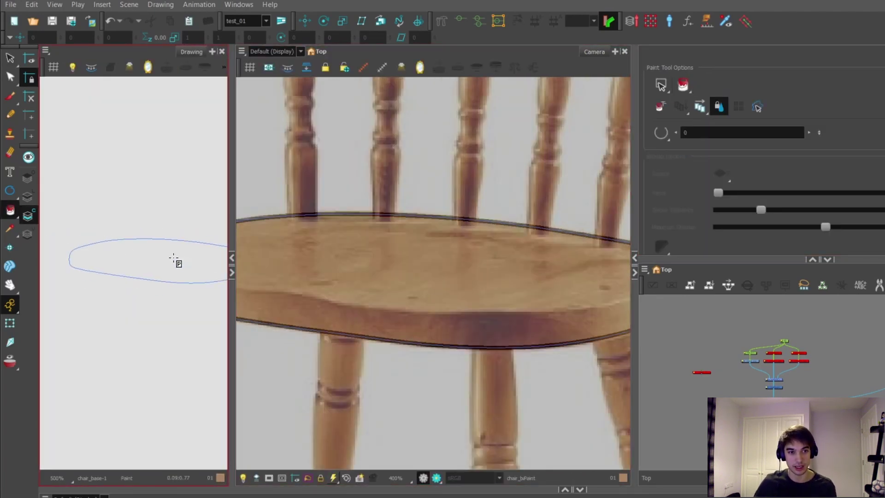
pyautogui.scroll(-2, 177, 261)
pyautogui.click(184, 268)
pyautogui.scroll(1, 183, 268)
pyautogui.click(9, 58)
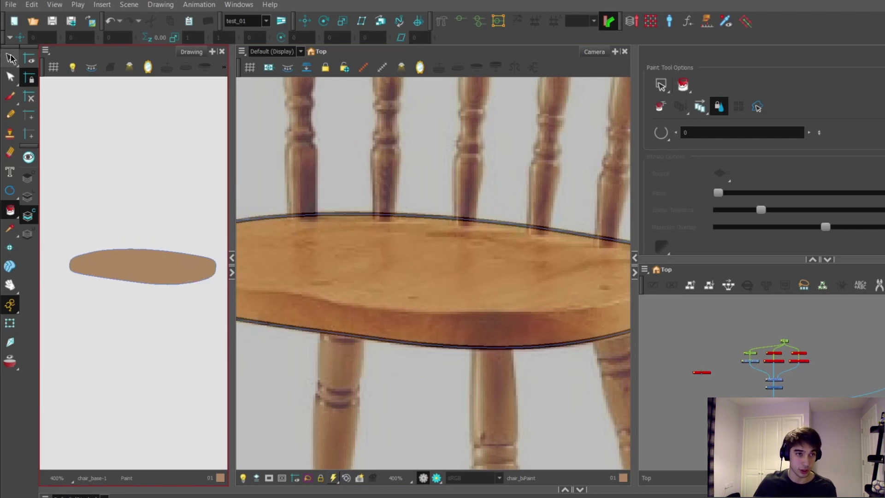
# Compare the seat's Line Art and Colour Art separately, and together in Preview mode.
pyautogui.click(28, 197)
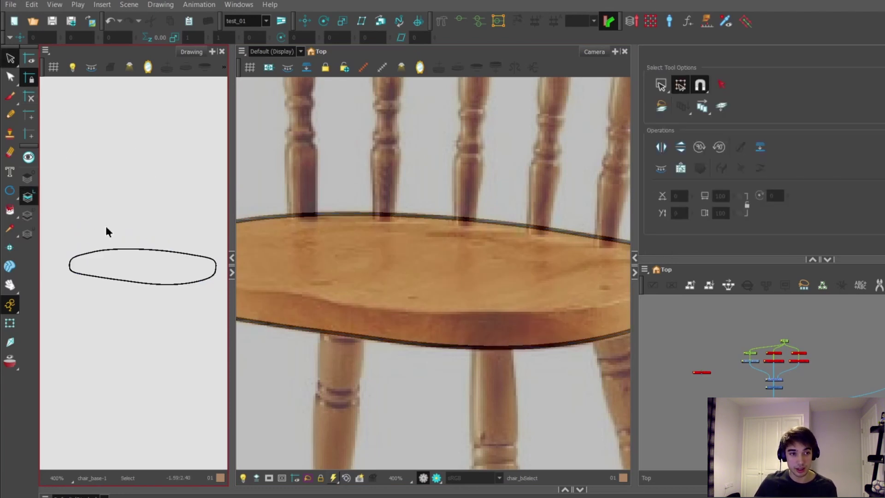
pyautogui.click(28, 215)
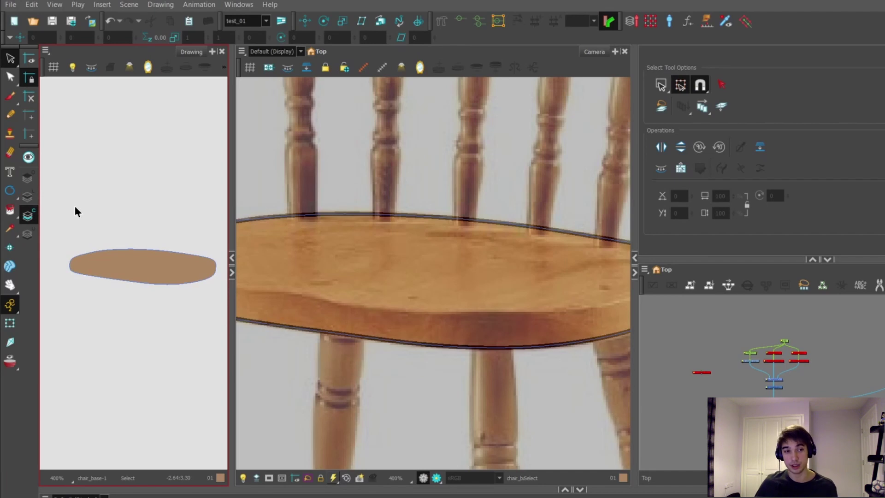
pyautogui.click(27, 157)
pyautogui.scroll(3, 155, 275)
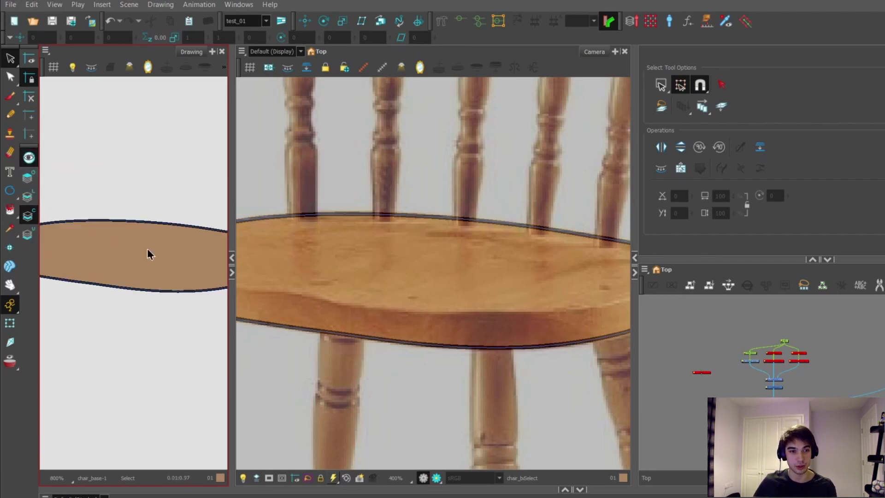
# Check the Overlay and Underlay Art layers of chair_base and return to Line Art.
pyautogui.click(28, 177)
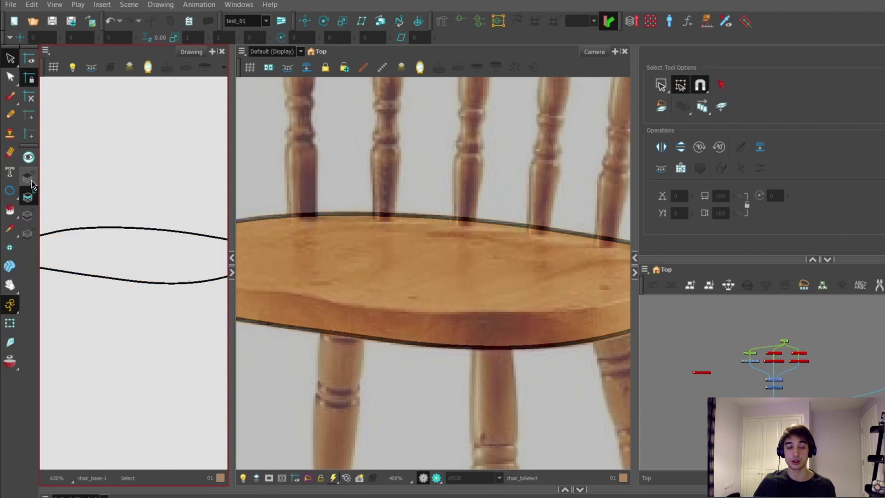
pyautogui.click(32, 235)
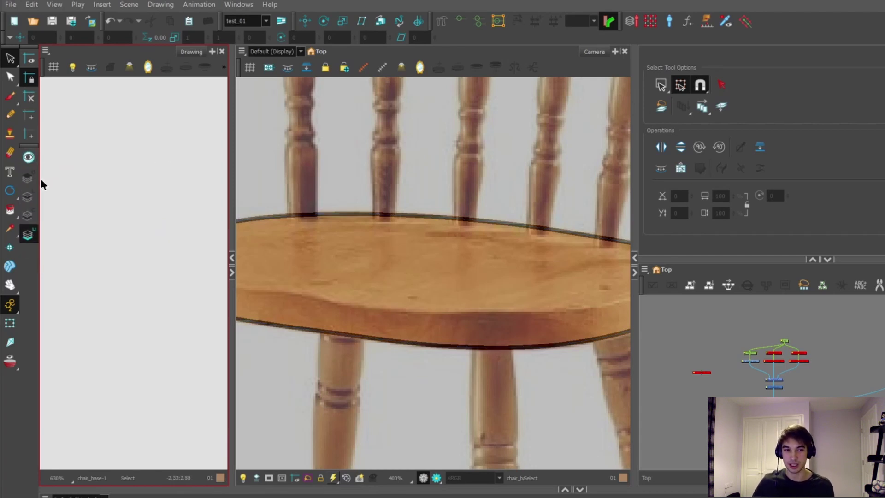
pyautogui.click(28, 197)
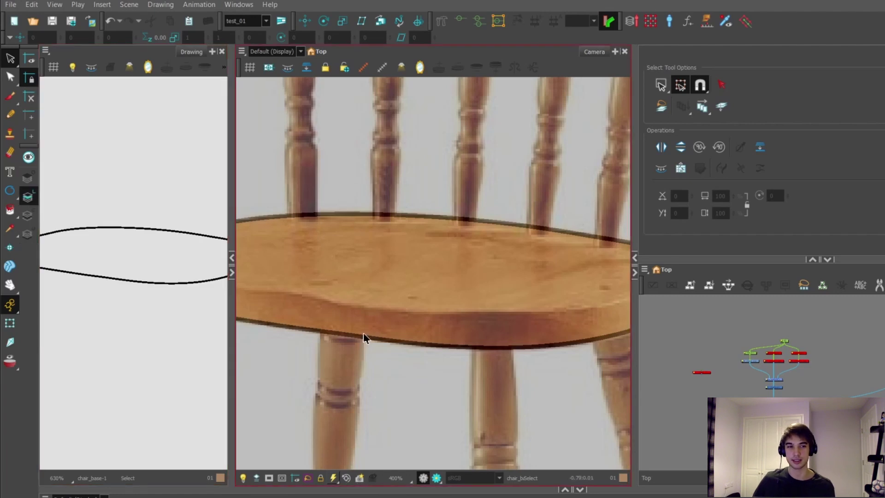
# Collapse the Drawing view and frame the whole seat in the Camera view.
pyautogui.click(232, 259)
pyautogui.scroll(-4, 450, 295)
pyautogui.scroll(3, 406, 293)
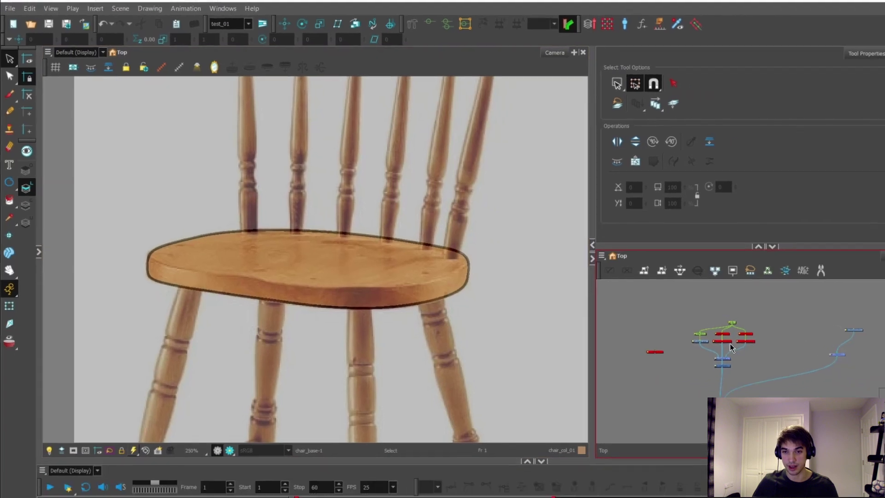
# Disable the chair_01 reference nodes to view the filled seat on its own, and enable them again.
pyautogui.scroll(5, 751, 354)
pyautogui.scroll(1, 625, 301)
pyautogui.moveTo(570, 279); pyautogui.dragTo(631, 347)
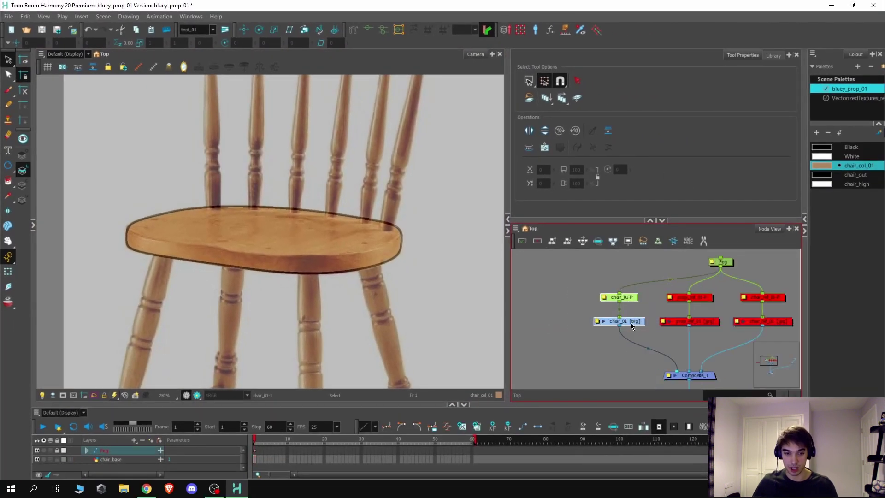
pyautogui.press('d')
pyautogui.scroll(-4, 278, 237)
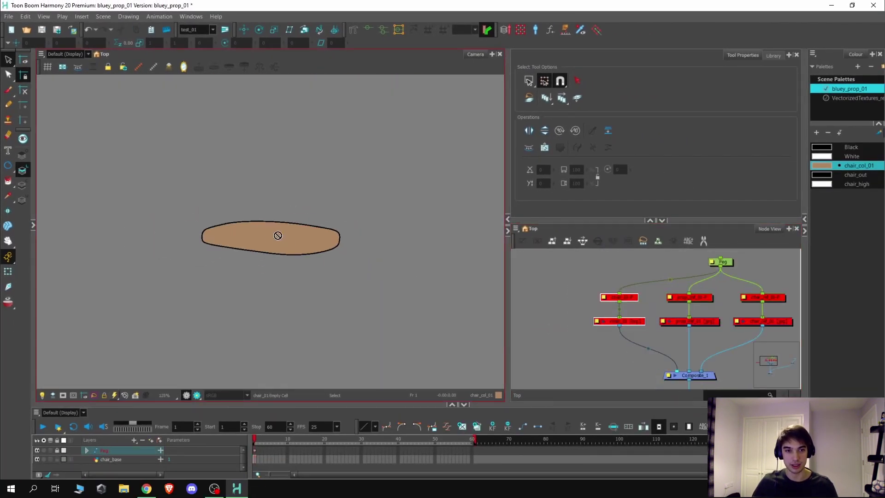
pyautogui.scroll(3, 289, 254)
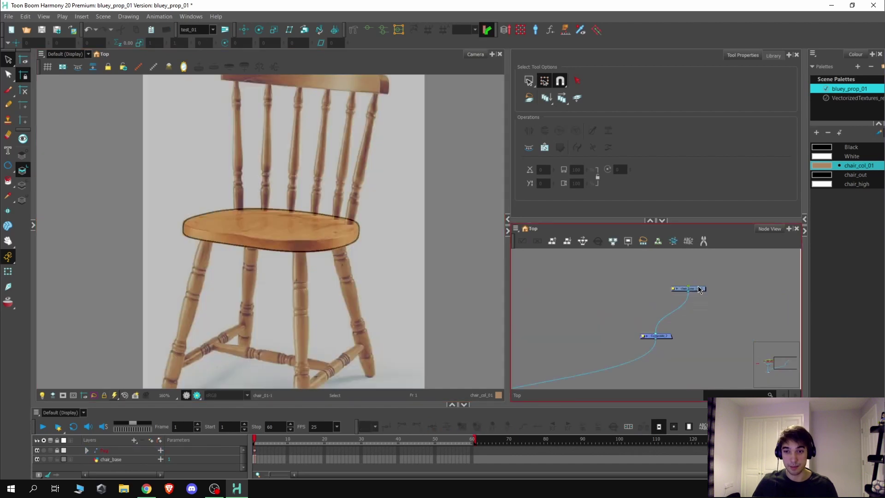
# On chair_base's Line Art, draw the seat's front edge with the Bluey_outline line, Snap to Alignment Guides off, and curve it along the reference.
pyautogui.click(311, 245)
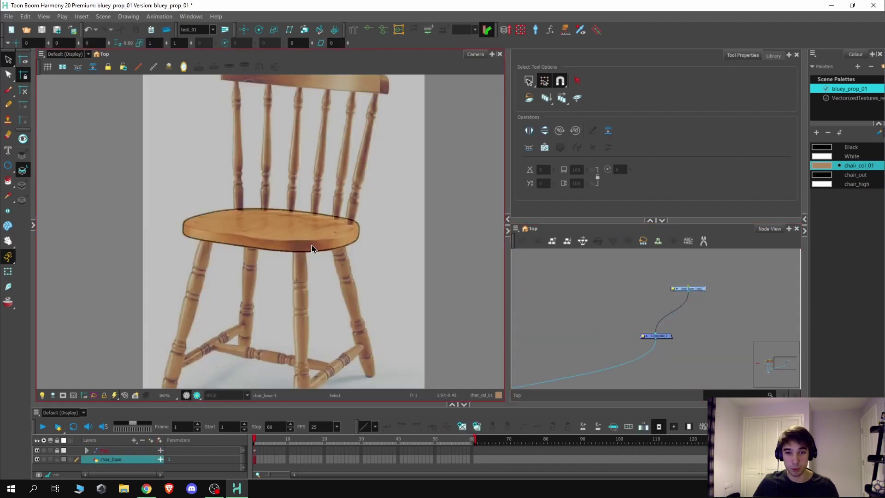
pyautogui.scroll(1, 245, 243)
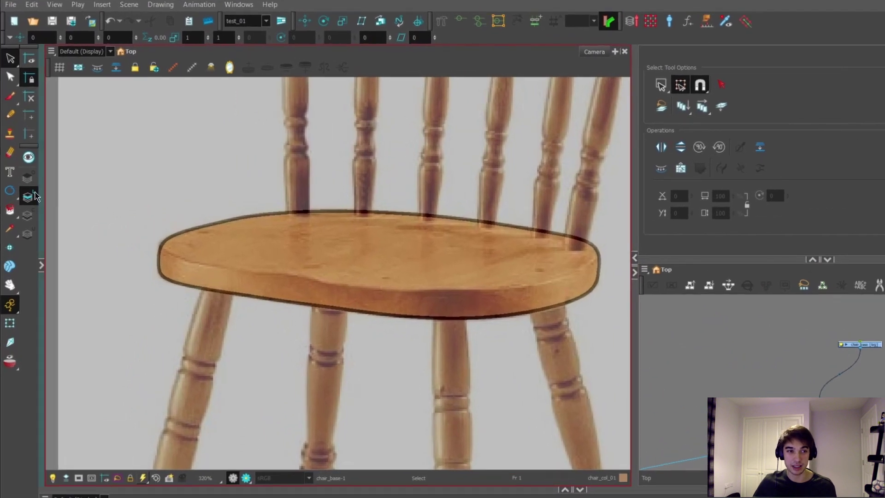
pyautogui.click(9, 191)
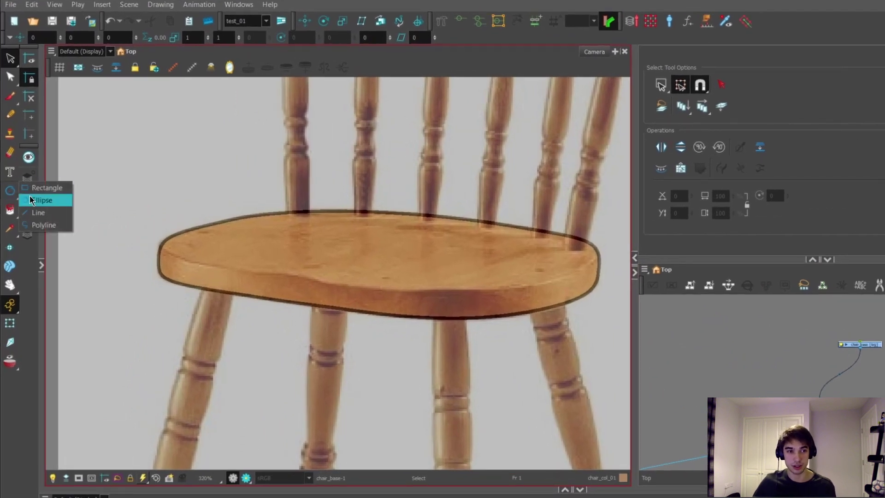
pyautogui.click(50, 215)
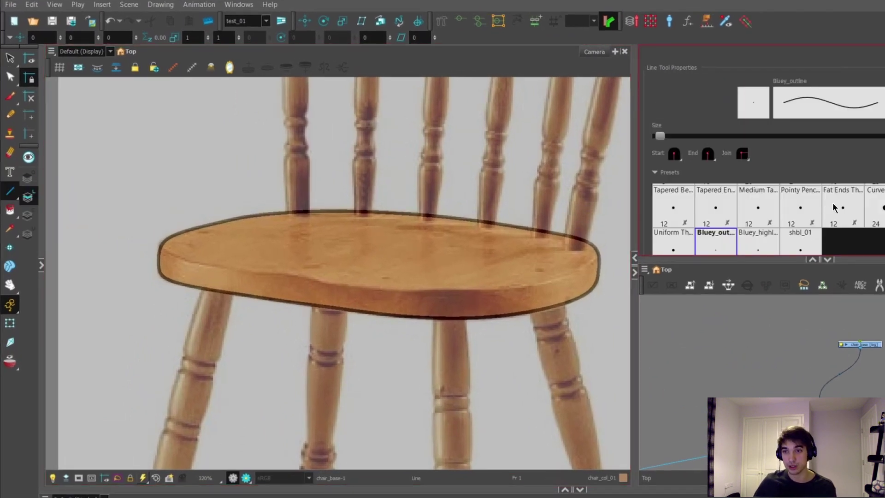
pyautogui.scroll(-2, 700, 217)
pyautogui.click(701, 213)
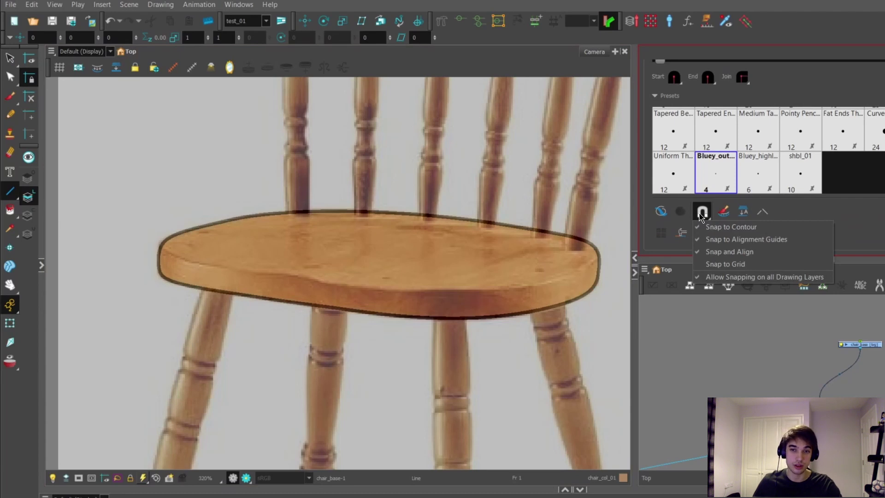
pyautogui.click(741, 240)
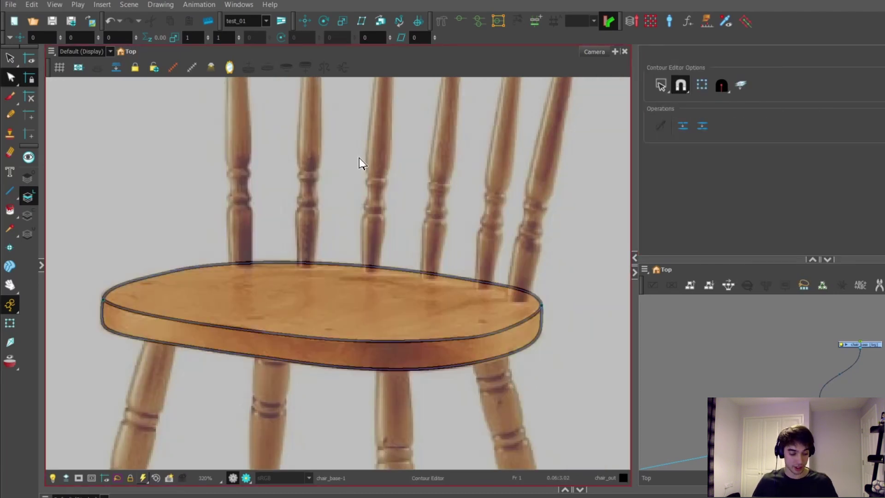
pyautogui.scroll(-2, 365, 296)
pyautogui.scroll(2, 345, 325)
pyautogui.scroll(-2, 378, 268)
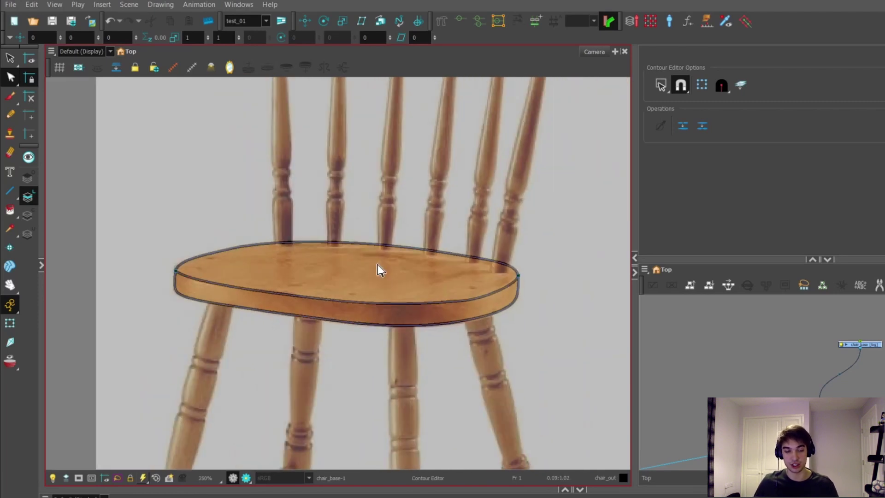
pyautogui.scroll(2, 379, 270)
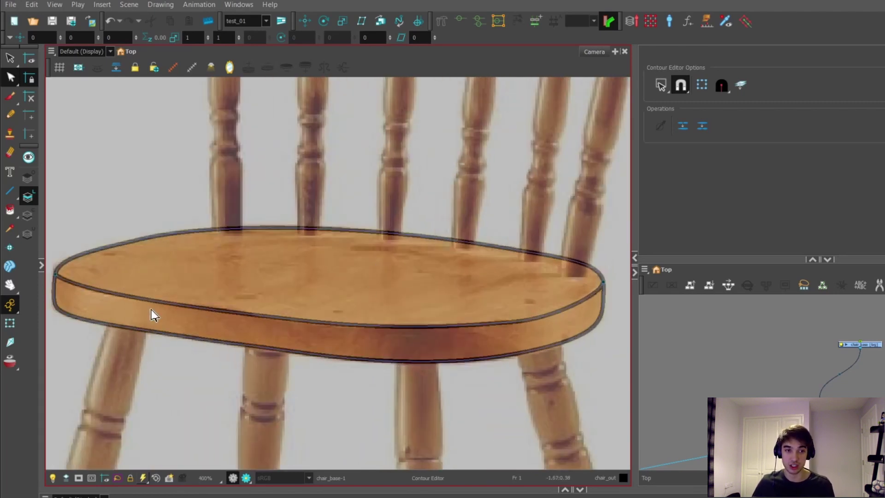
pyautogui.scroll(-1, 385, 292)
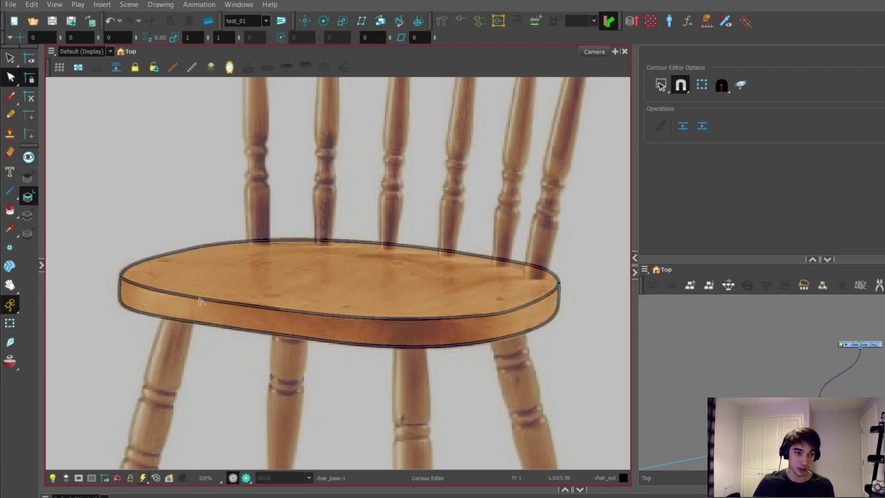
# Open the Drawing view beside the Camera view and delete the seat's existing fill from the Colour Art layer.
pyautogui.click(42, 266)
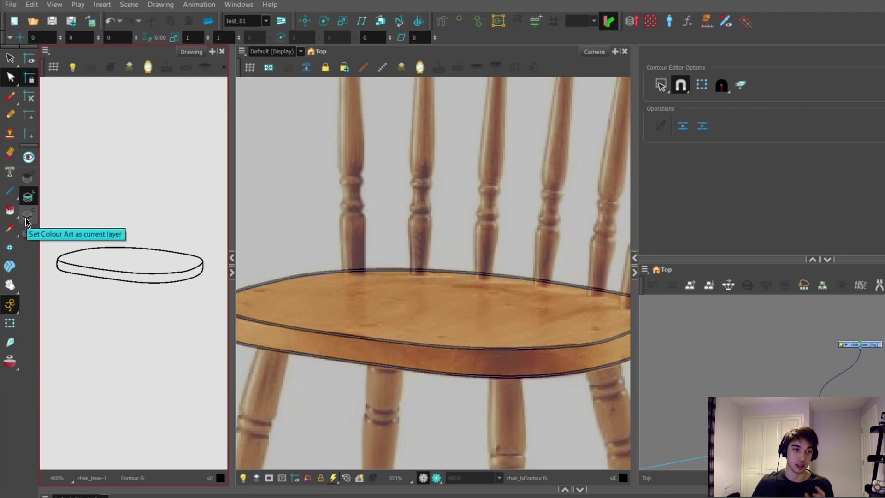
pyautogui.click(26, 219)
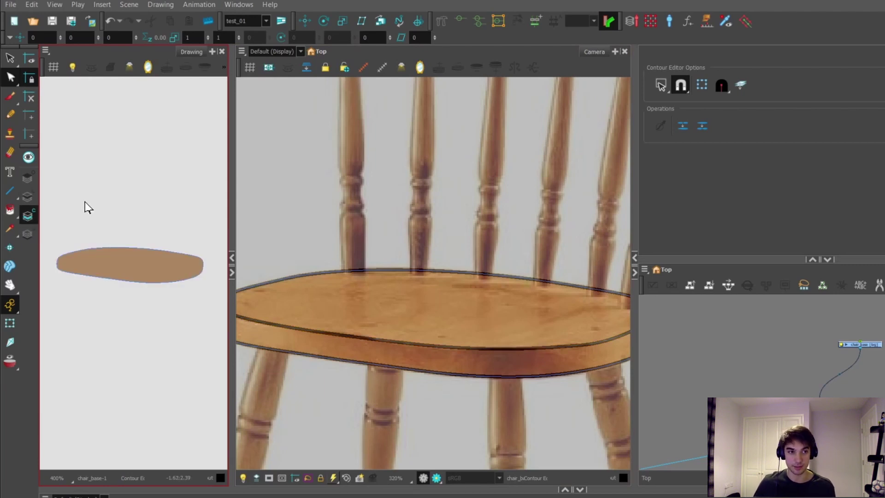
pyautogui.click(11, 62)
pyautogui.click(138, 269)
pyautogui.press('Delete')
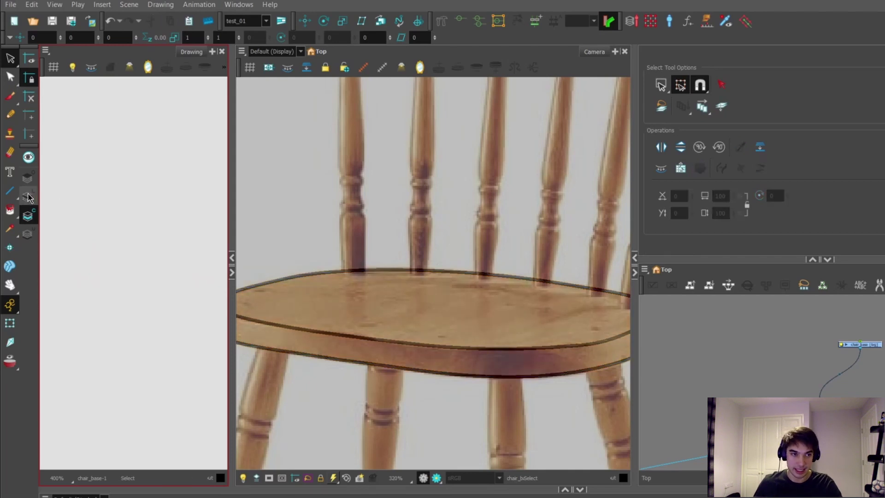
# Select all the seat's Line Art strokes, create Colour Art outlines from them, and switch to the Colour Art layer.
pyautogui.click(28, 195)
pyautogui.moveTo(157, 200); pyautogui.dragTo(59, 367)
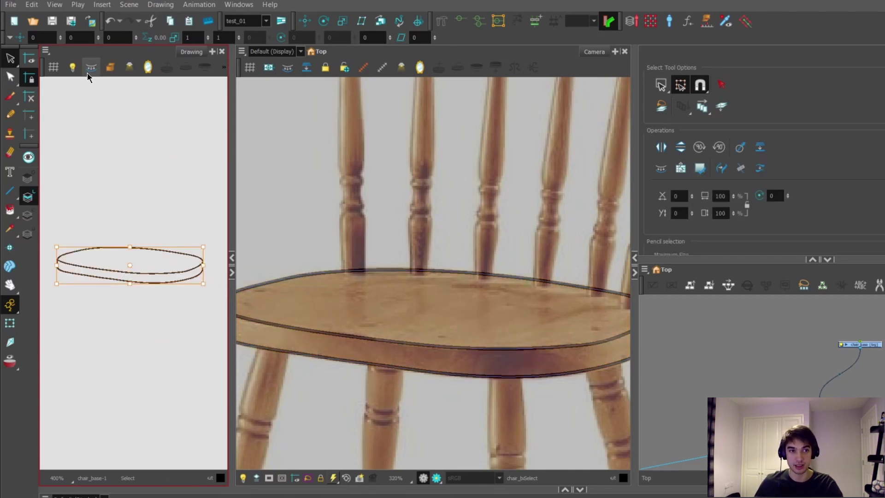
pyautogui.click(28, 216)
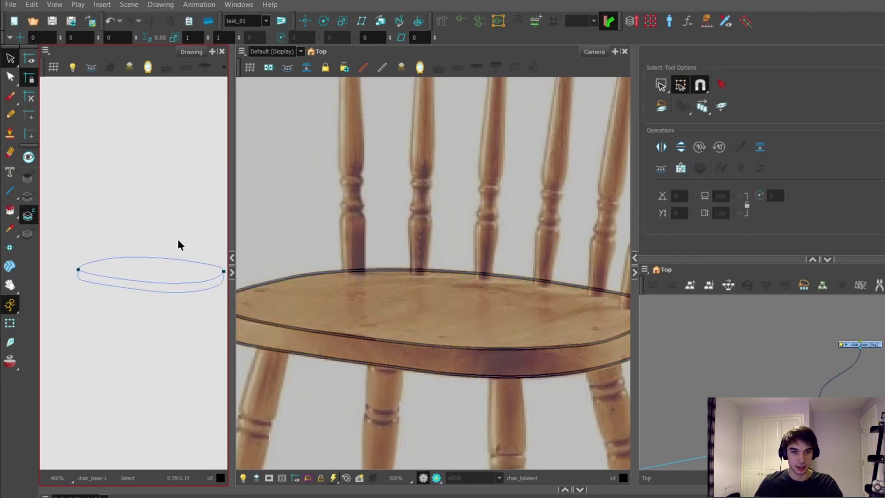
pyautogui.scroll(-1, 380, 288)
pyautogui.scroll(1, 377, 287)
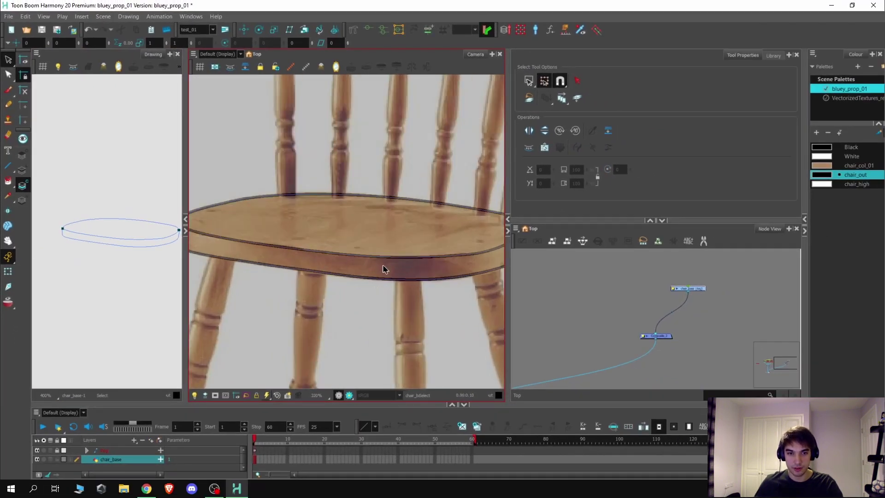
# Duplicate the chair_col_01 swatch in the bluey_prop_01 palette and rename the copy chair_shad.
pyautogui.scroll(-2, 385, 269)
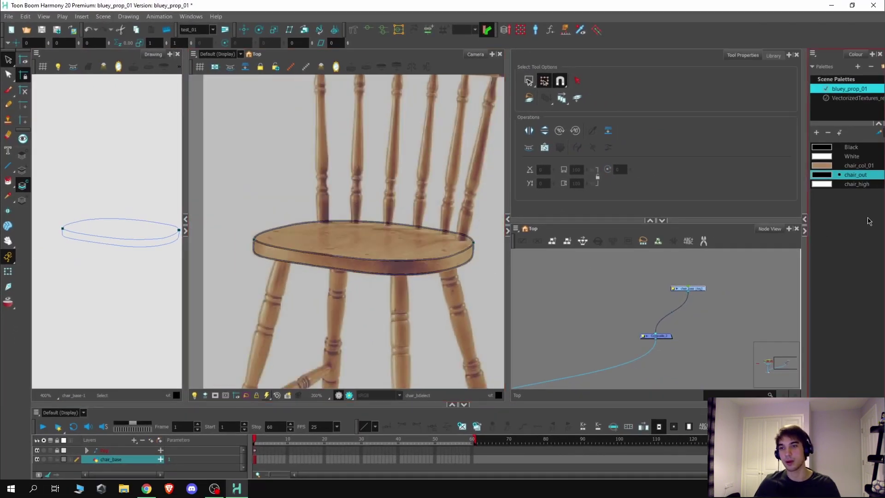
pyautogui.click(863, 220)
pyautogui.click(852, 169)
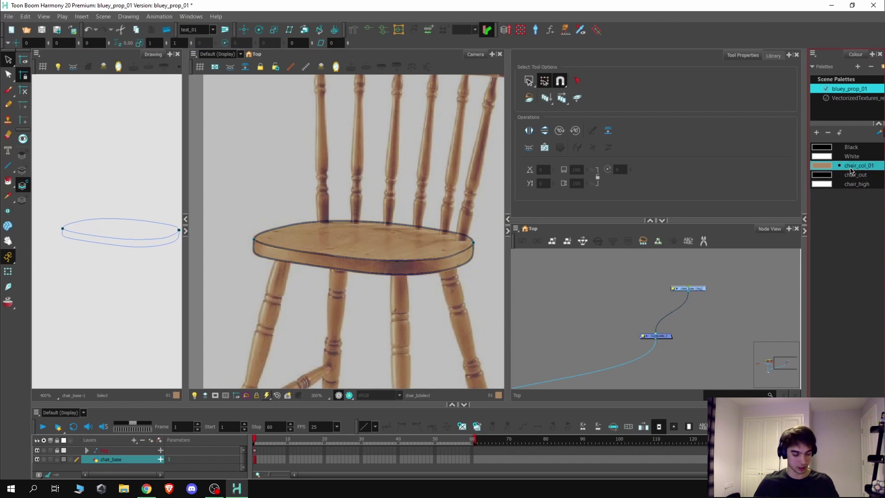
pyautogui.click(844, 214)
pyautogui.hotkey('ctrl', 'v')
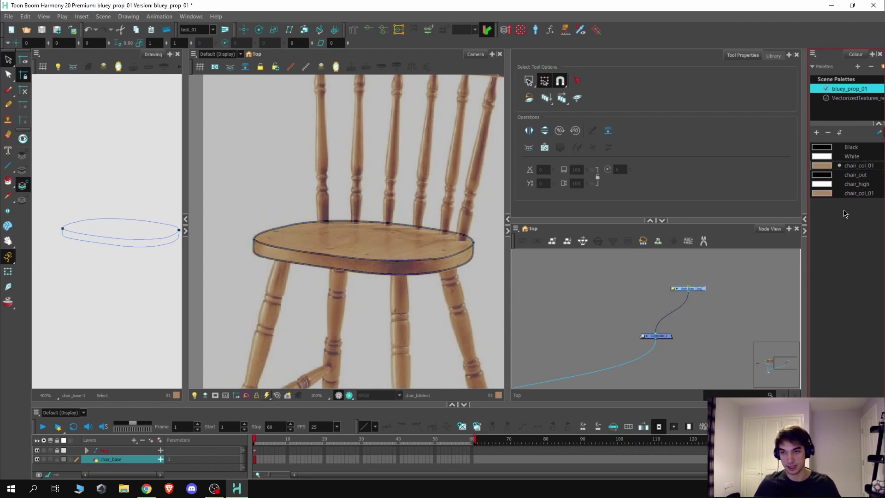
pyautogui.doubleClick(860, 193)
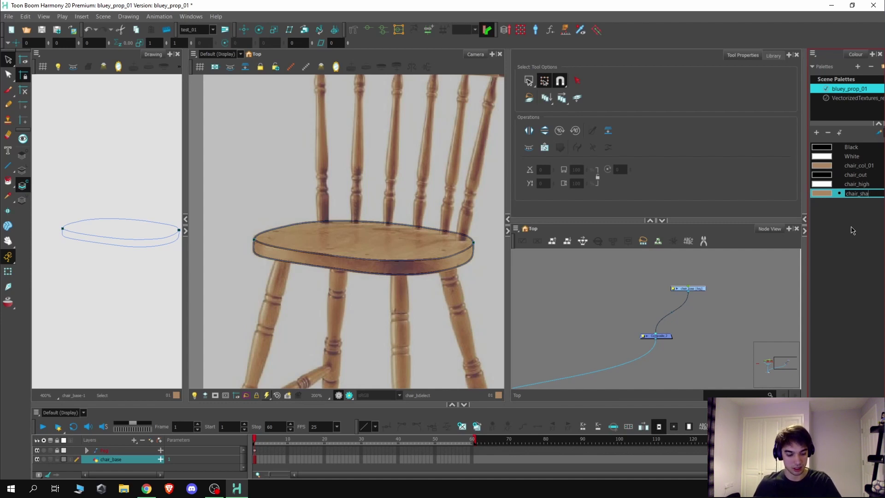
pyautogui.press('Return')
# Set the chair_shad swatch to a duller, darker brown, RGB 146, 121, 98.
pyautogui.doubleClick(822, 194)
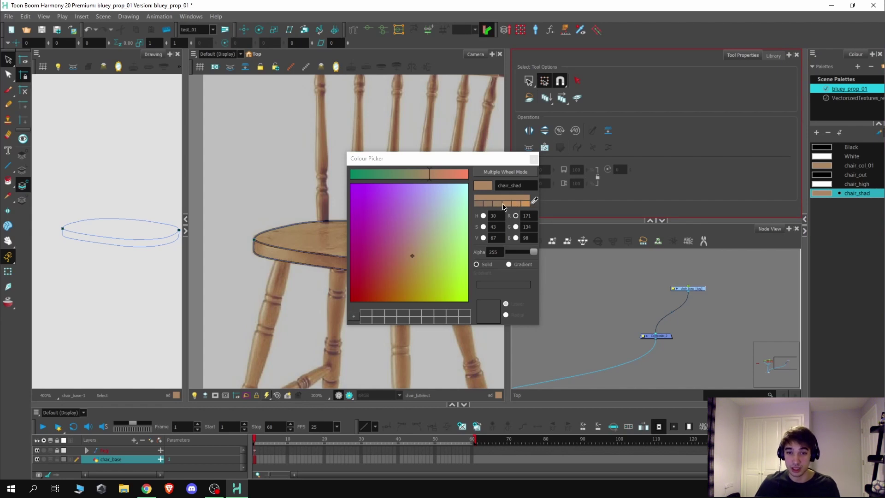
pyautogui.click(489, 205)
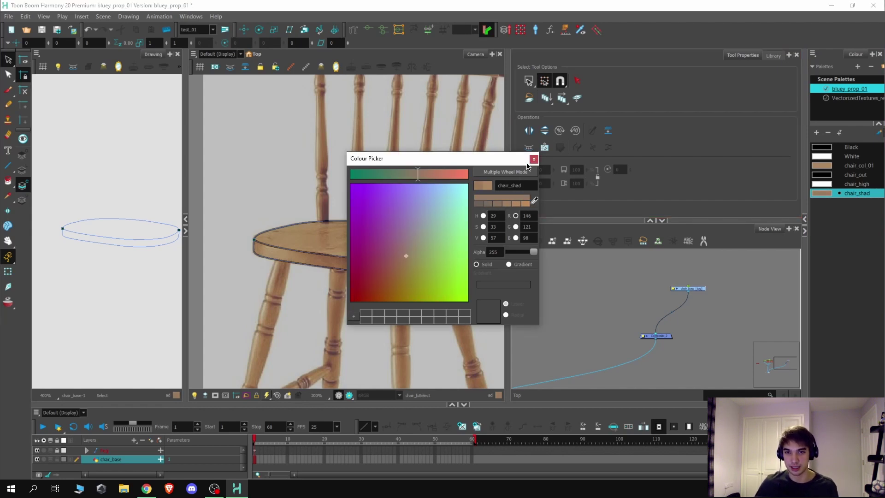
pyautogui.click(533, 159)
# Fill the seat's front side with chair_shad and its top surface with chair_col_01 on the Colour Art layer.
pyautogui.scroll(2, 109, 243)
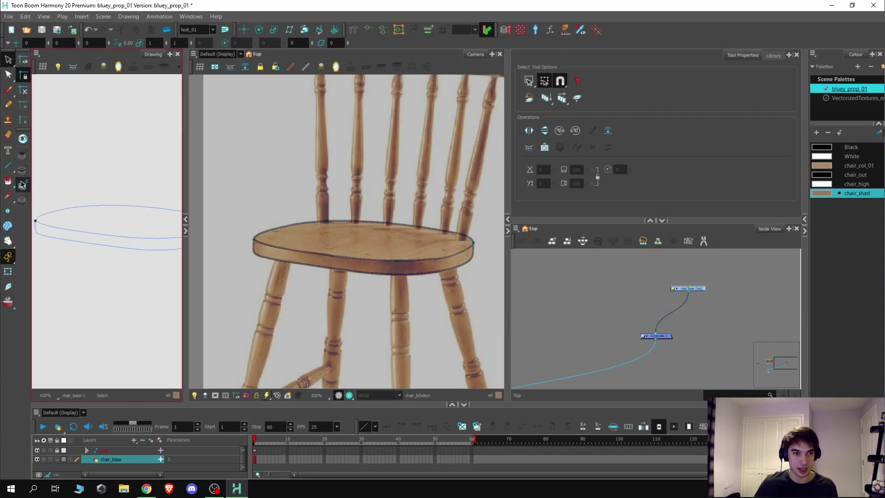
pyautogui.click(9, 183)
pyautogui.scroll(3, 158, 266)
pyautogui.click(138, 228)
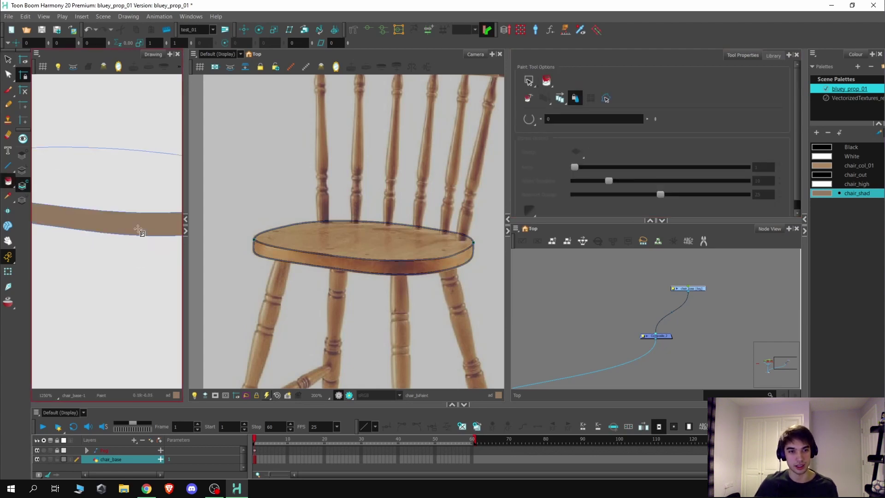
pyautogui.click(823, 166)
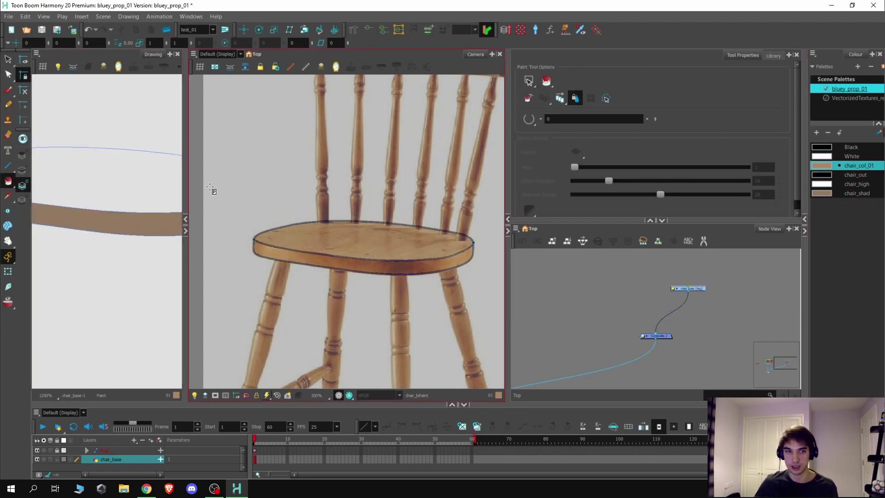
pyautogui.click(105, 178)
pyautogui.scroll(-2, 155, 285)
pyautogui.scroll(-2, 113, 239)
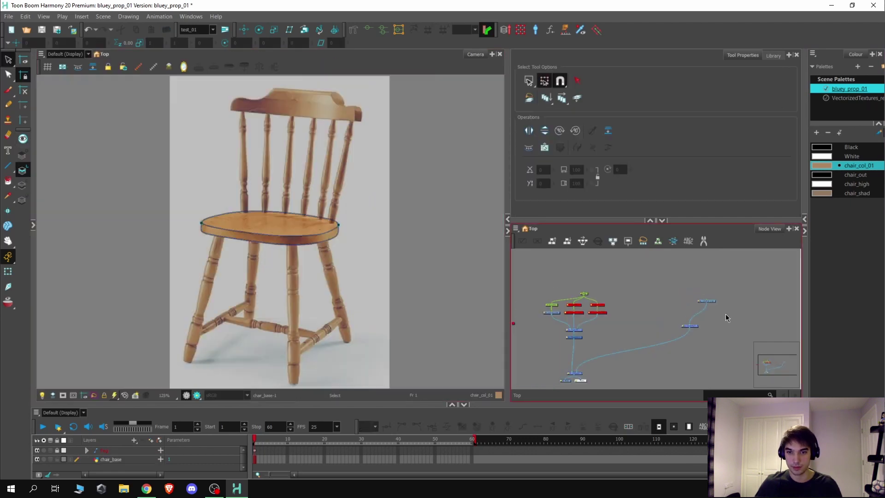
# Disable the chair_01 reference nodes to examine the shaded seat at different zoom levels, and enable them again.
pyautogui.scroll(2, 599, 323)
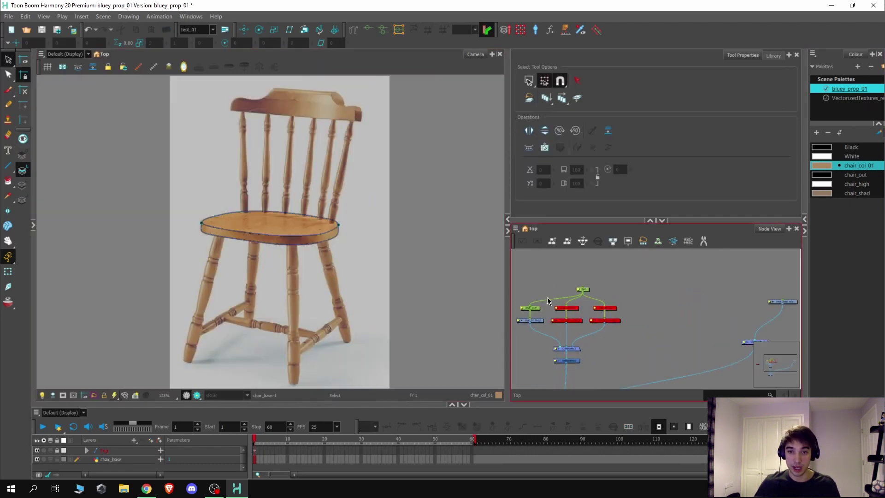
pyautogui.click(528, 321)
pyautogui.press('d')
pyautogui.click(619, 305)
pyautogui.scroll(-3, 313, 251)
pyautogui.scroll(5, 322, 240)
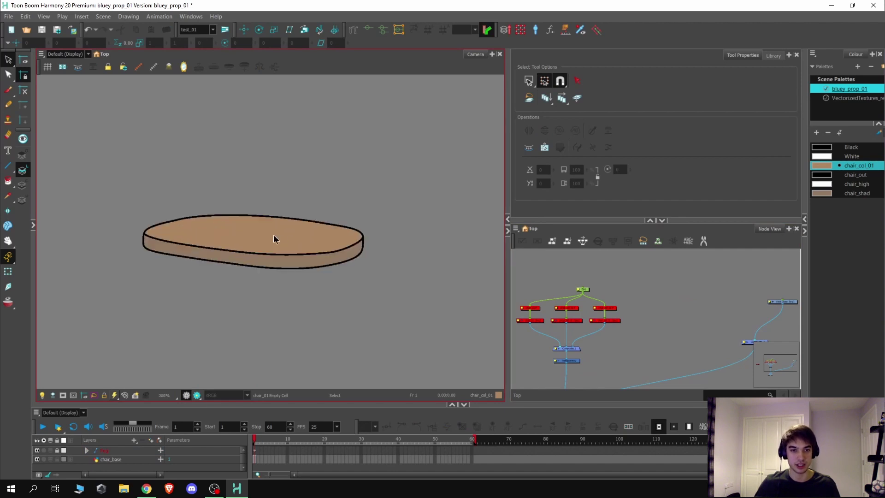
pyautogui.scroll(2, 284, 248)
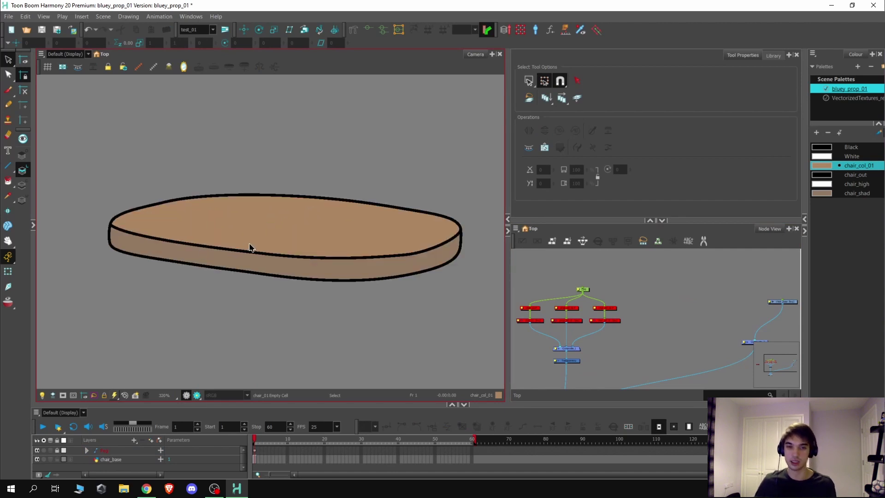
pyautogui.scroll(-4, 249, 244)
pyautogui.scroll(1, 253, 235)
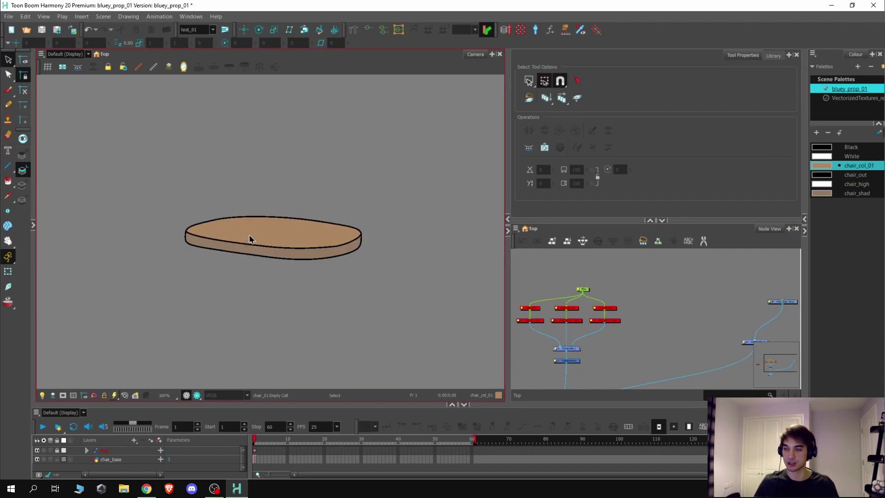
pyautogui.scroll(-2, 252, 228)
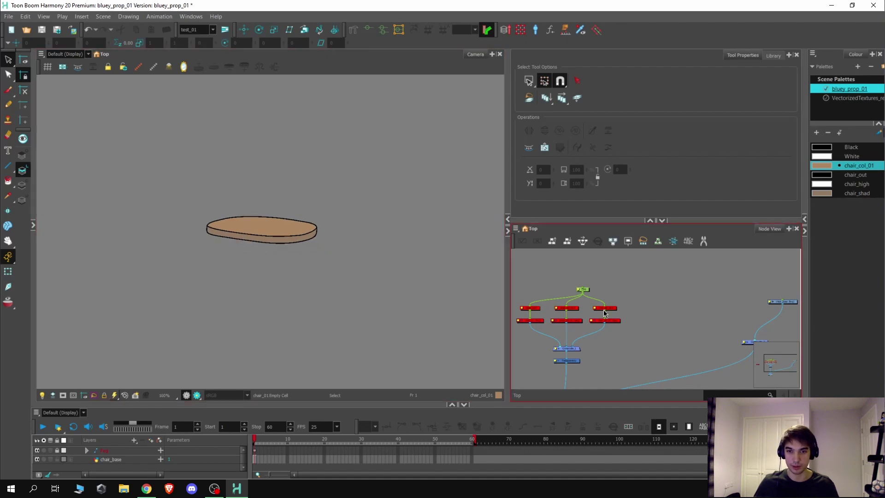
pyautogui.scroll(-1, 575, 319)
pyautogui.scroll(2, 575, 318)
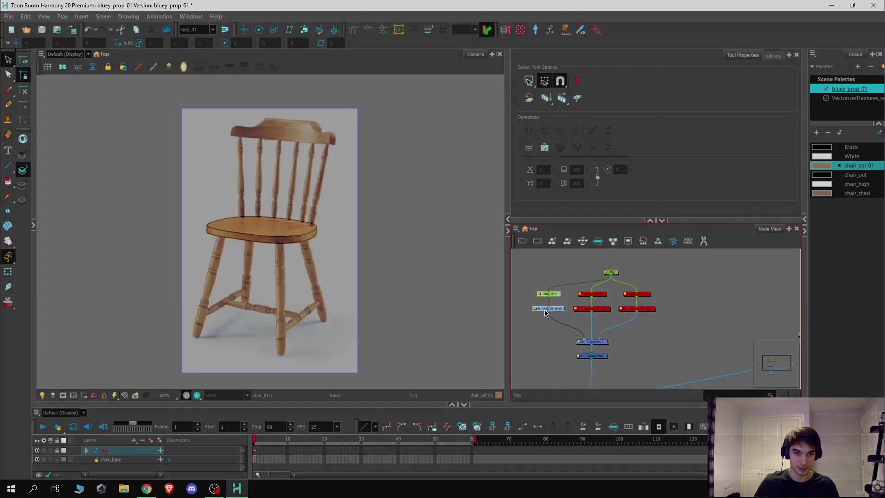